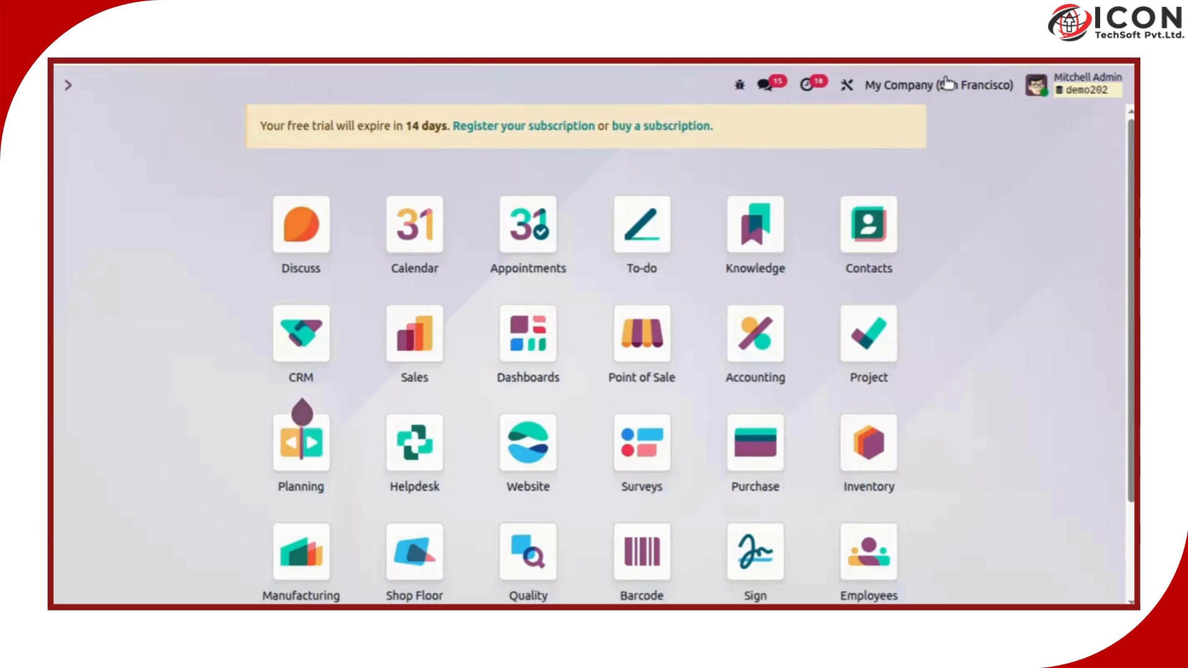
Open the Manufacturing app and go to its product list
type("manu")
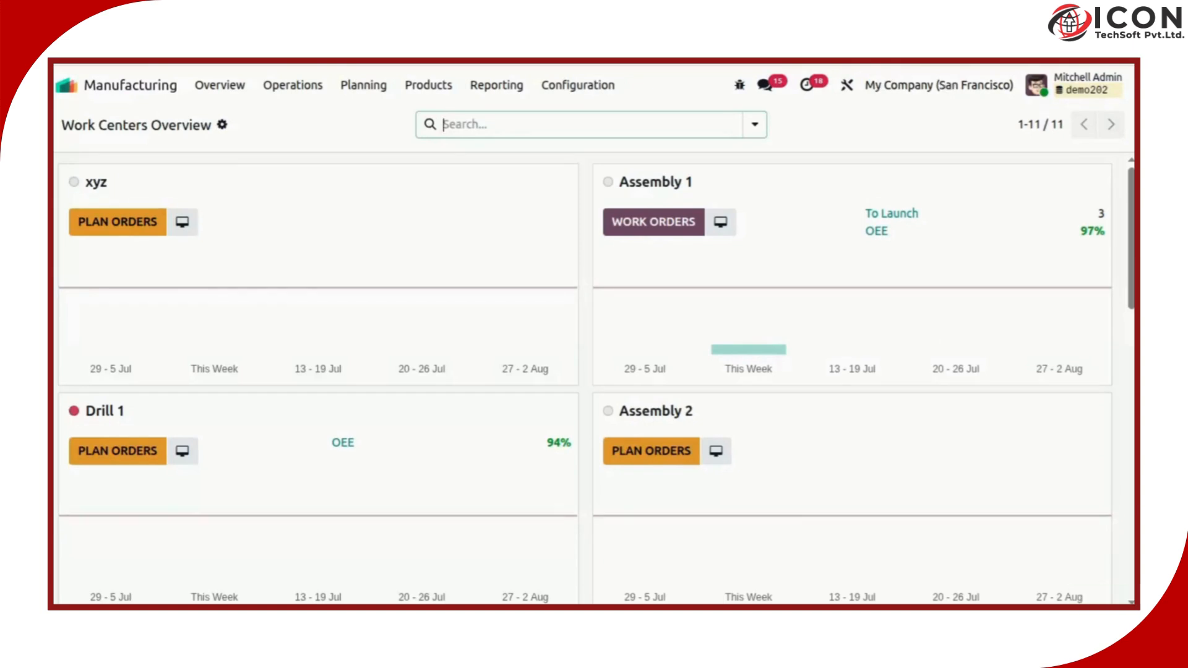
left_click(441, 83)
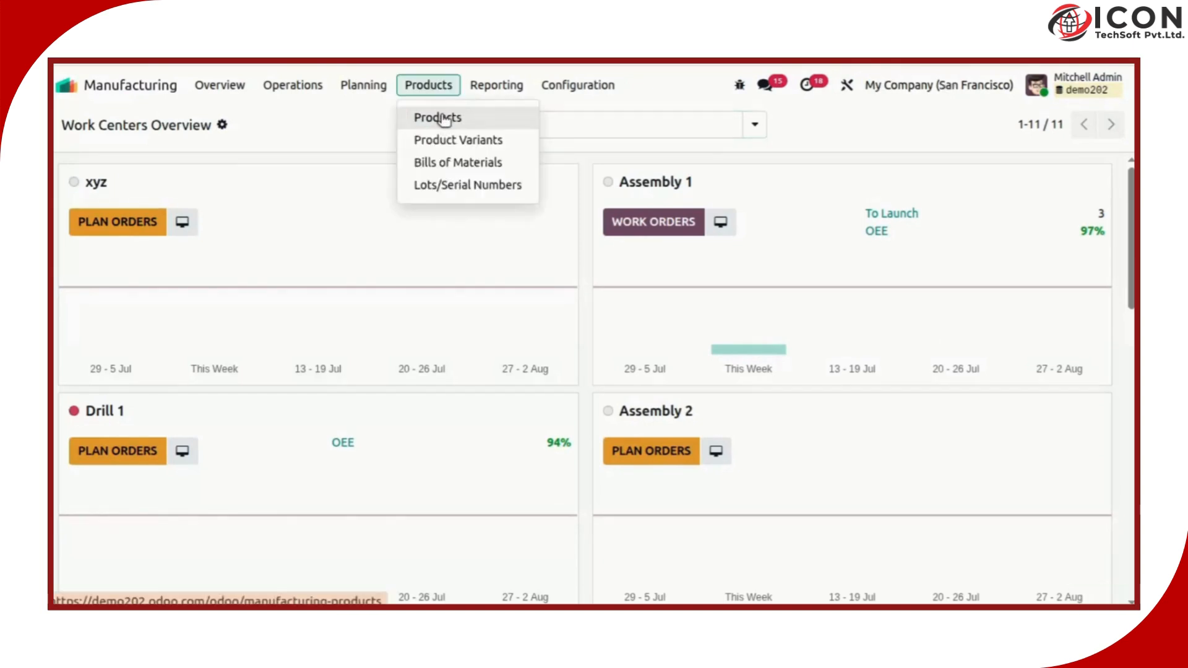
left_click(435, 115)
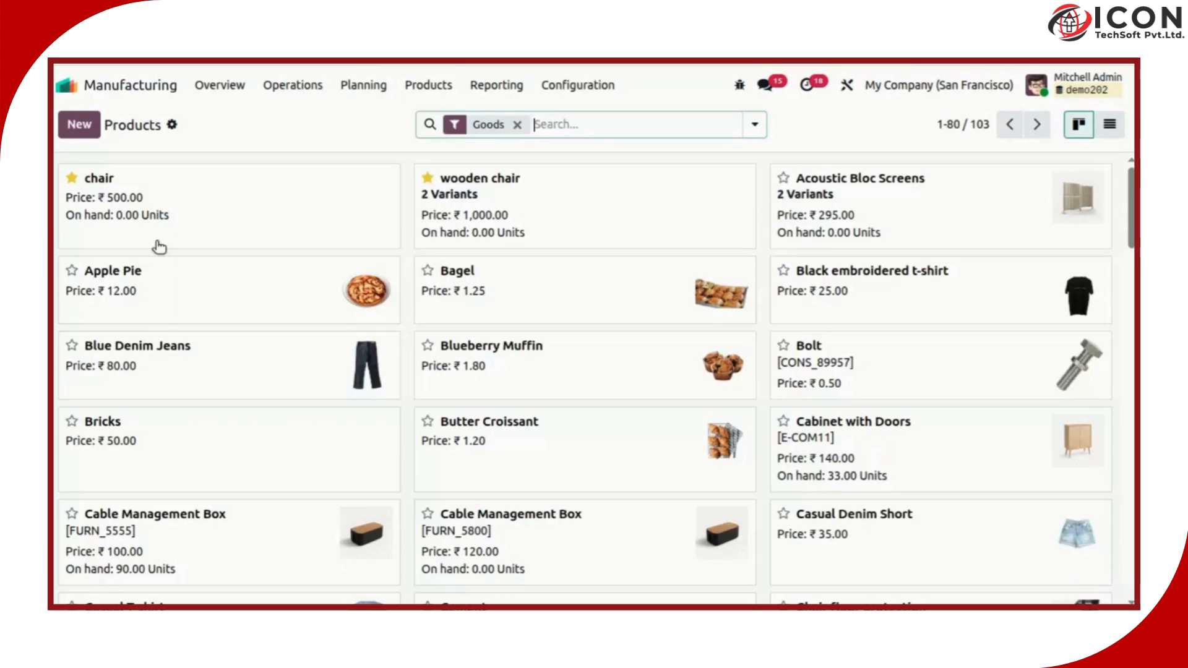
Remove the Goods filter, search the products for "metal table" and open that product's record
left_click(516, 125)
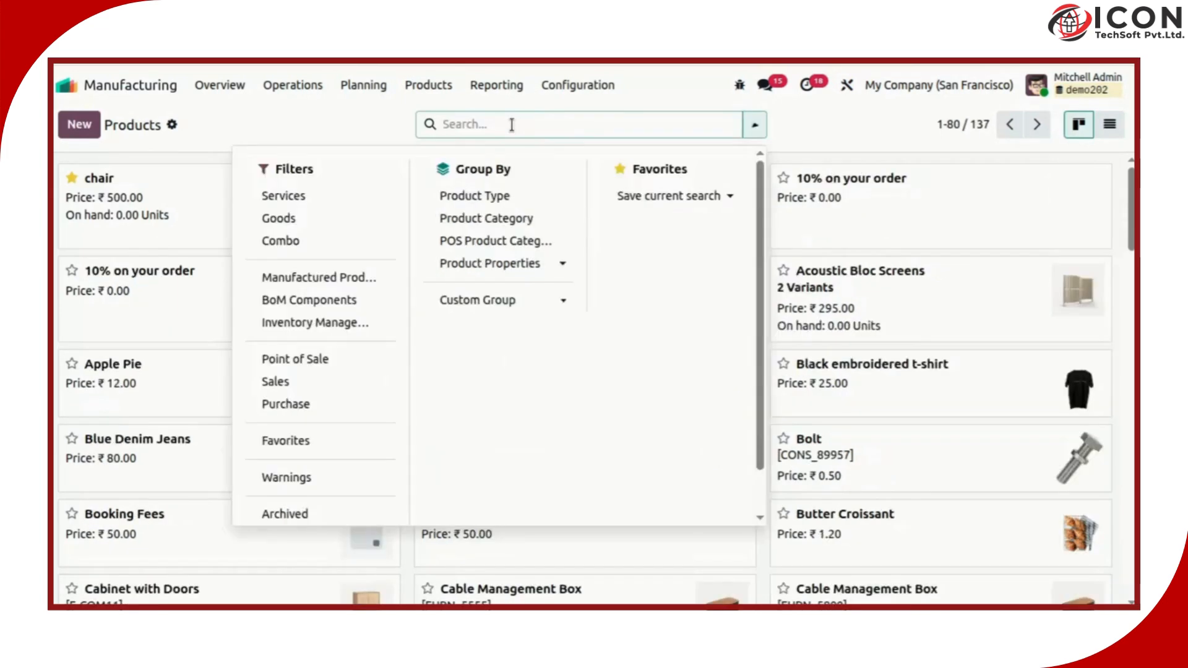
type("metal table")
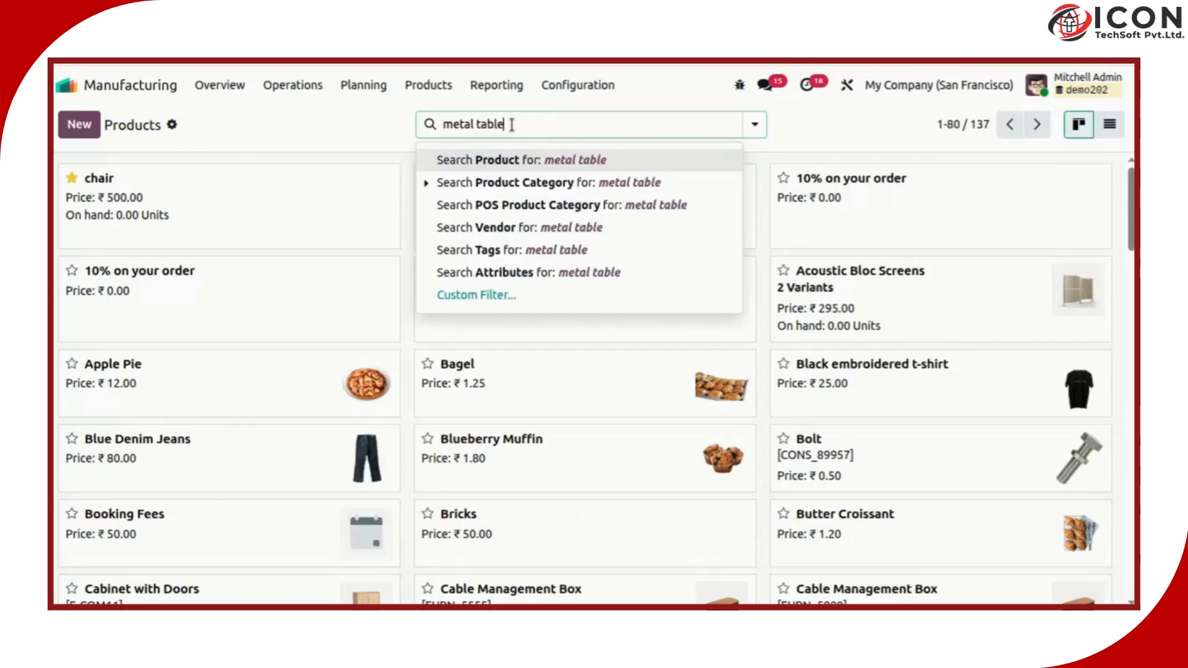
key("Return")
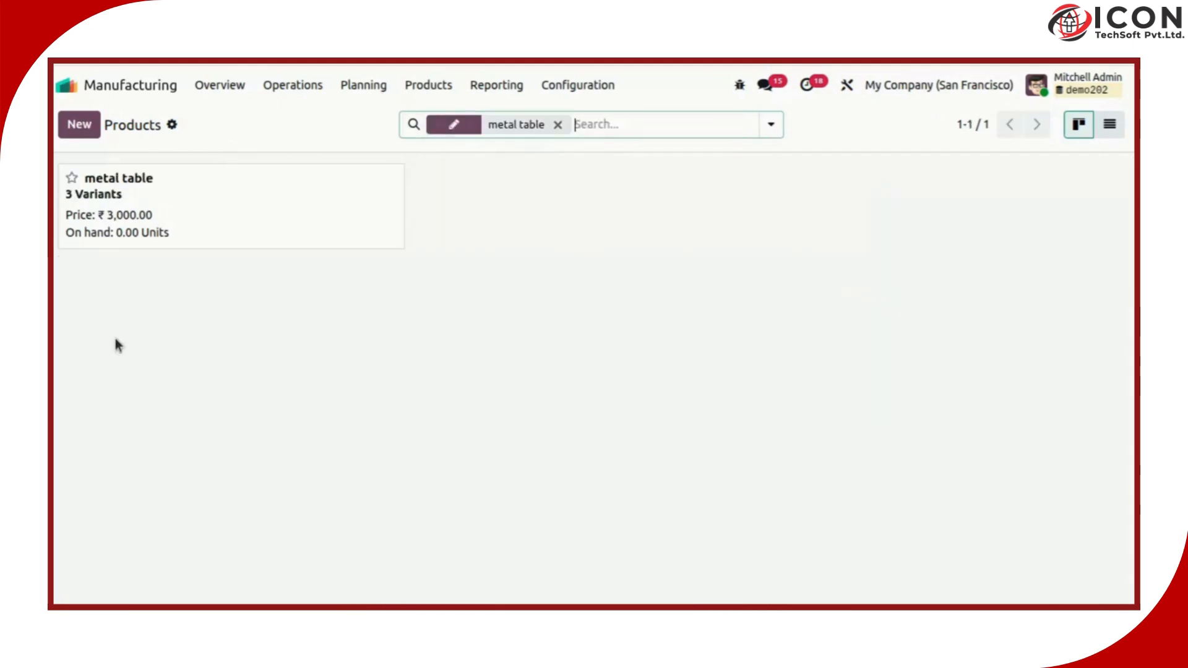
left_click(202, 214)
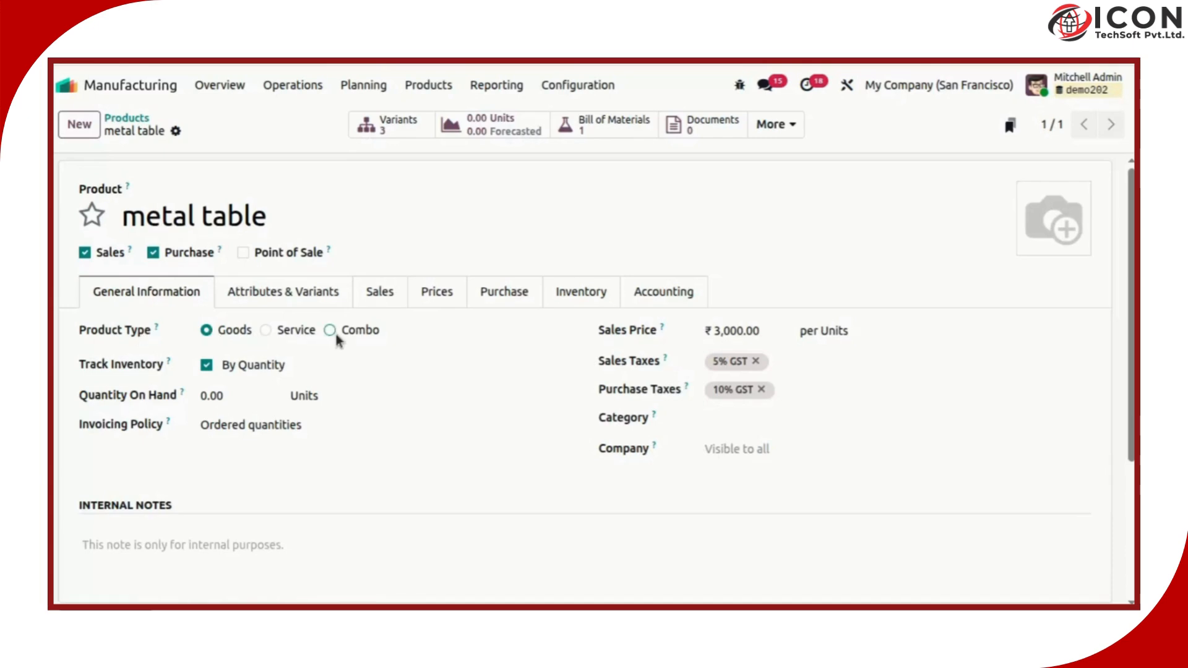
Examine the metal table's general information, including the choices for inventory tracking, invoicing policy, purchase taxes and category
left_click(236, 368)
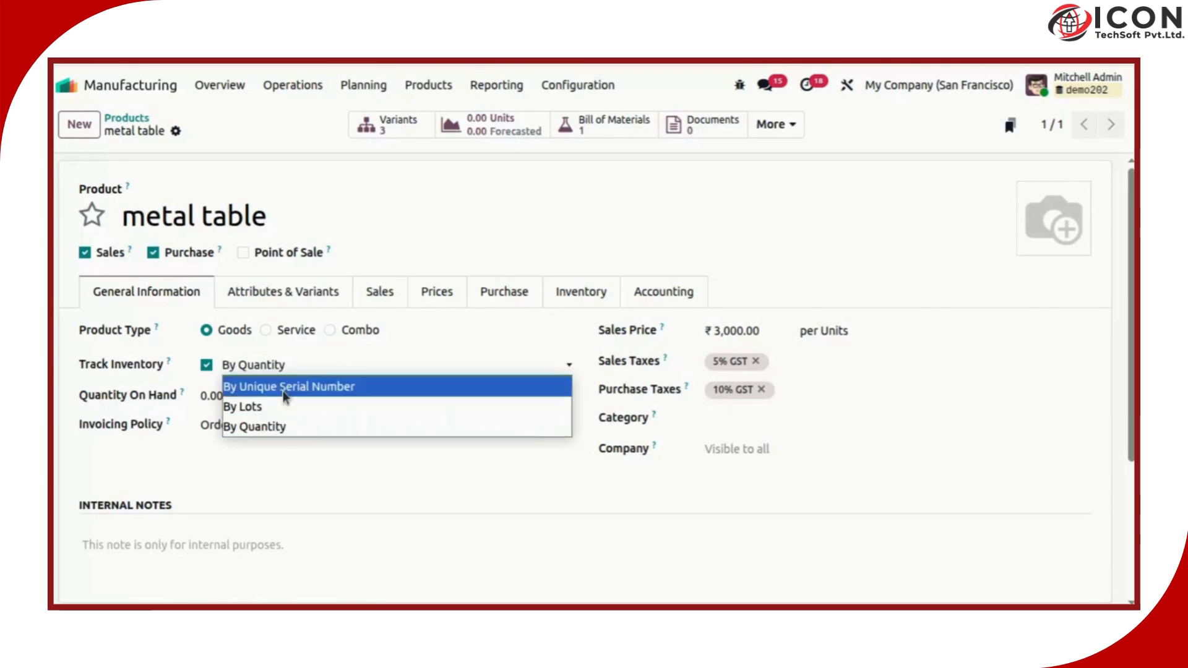
left_click(264, 481)
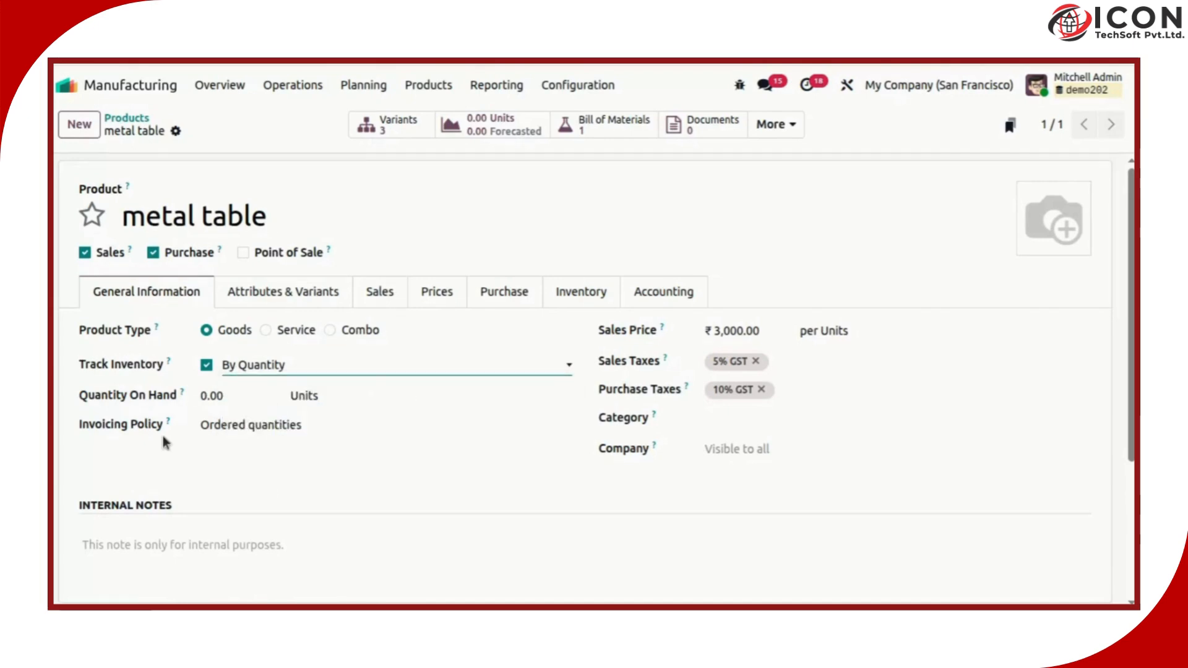
left_click(232, 426)
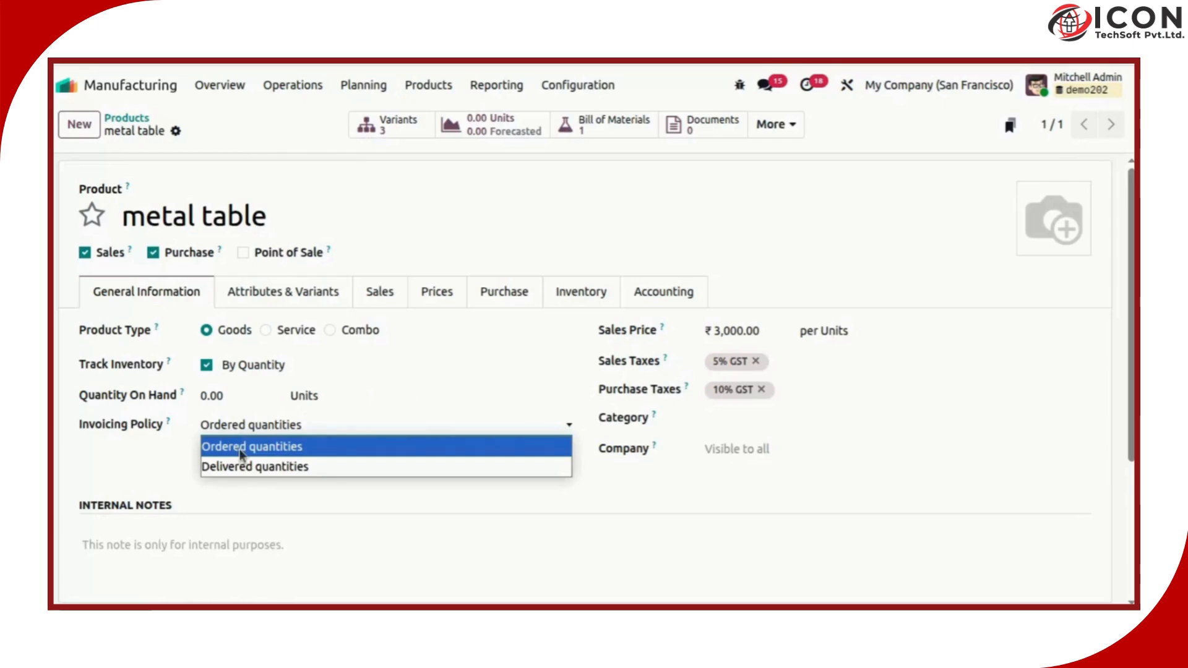
left_click(307, 501)
key("Tab")
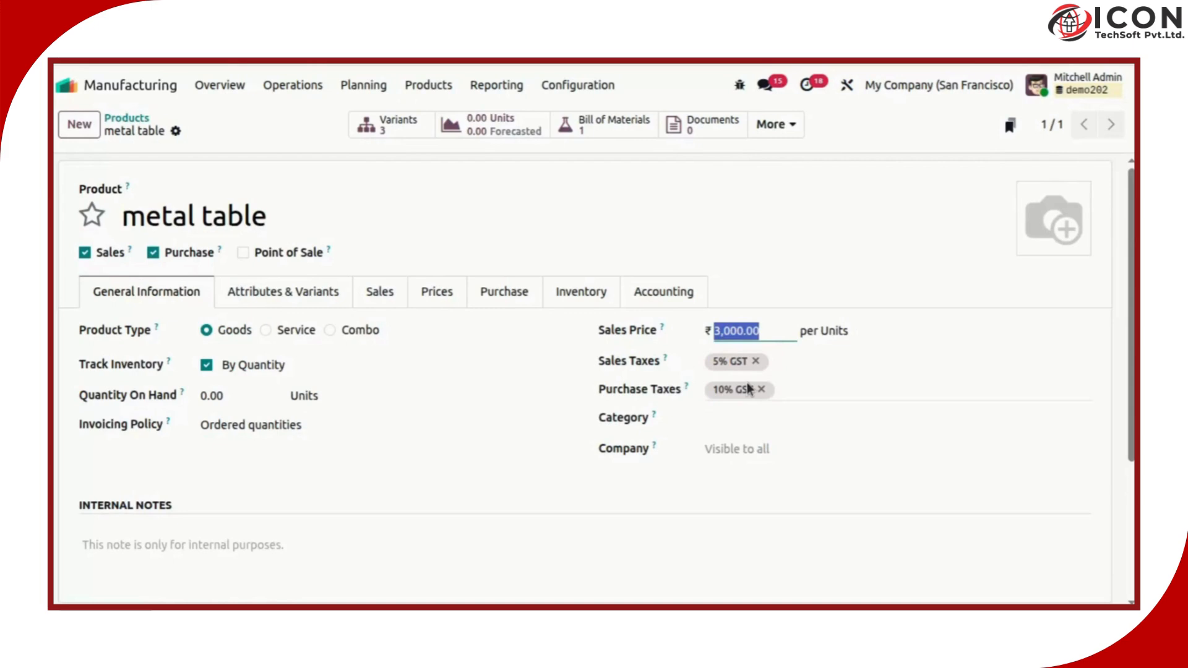
left_click(854, 388)
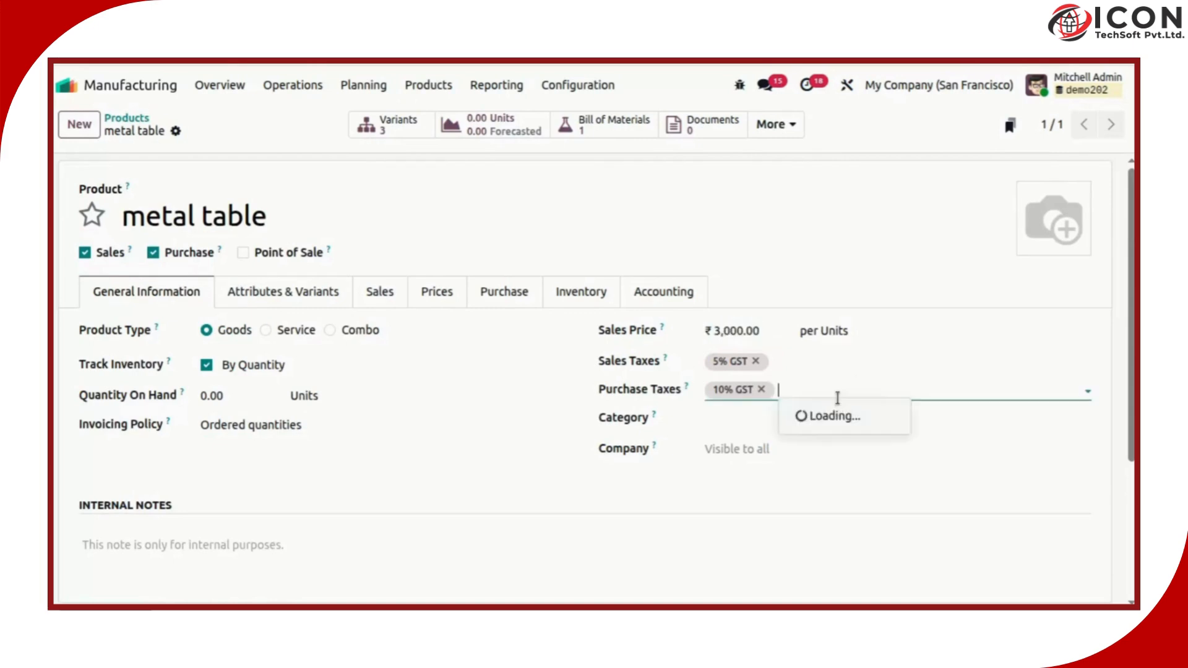
left_click(745, 421)
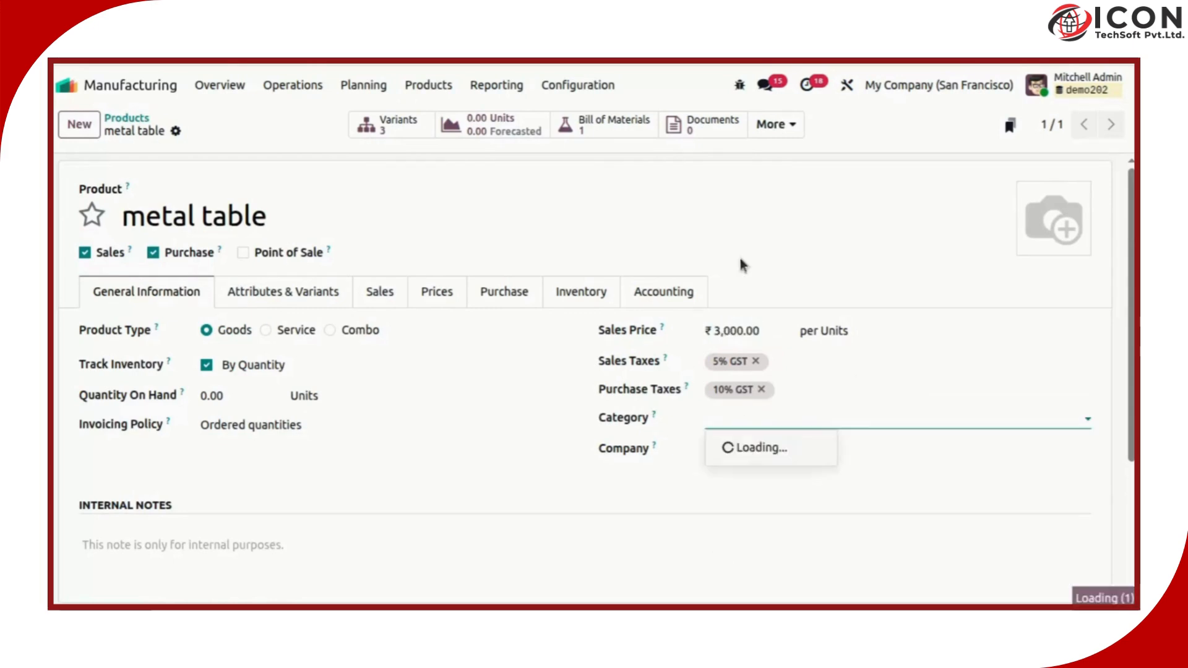
left_click(639, 576)
Inspect the variant values configured for the metal table's Color attribute, including the details of black, and return to the product
left_click(269, 293)
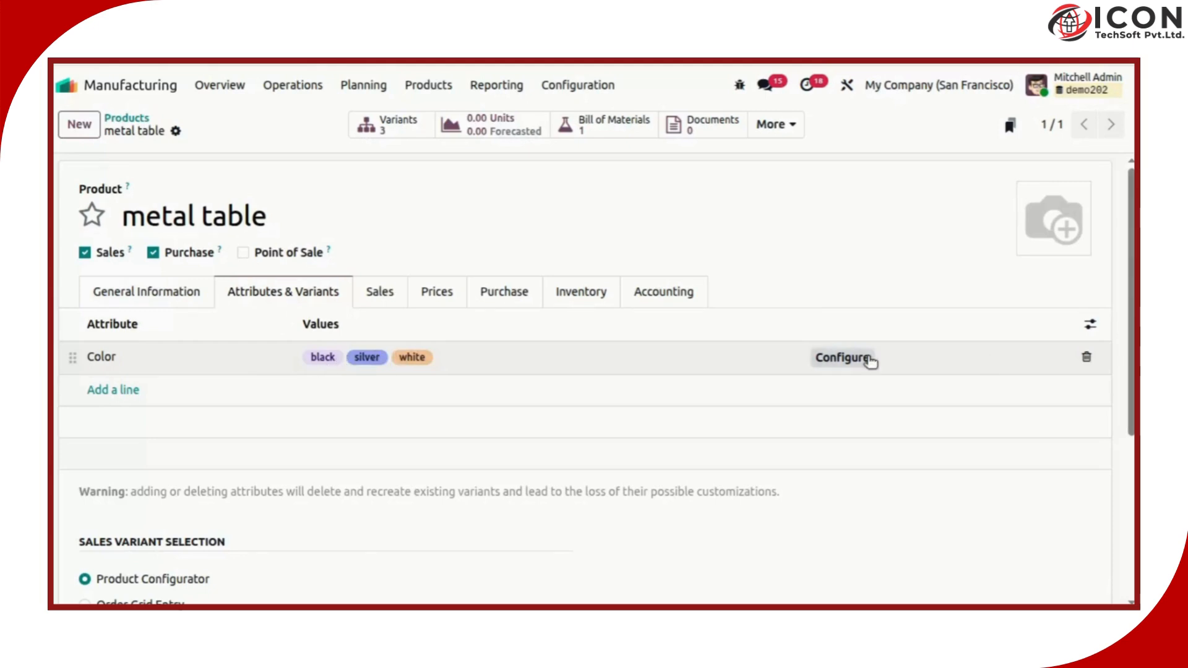
left_click(843, 357)
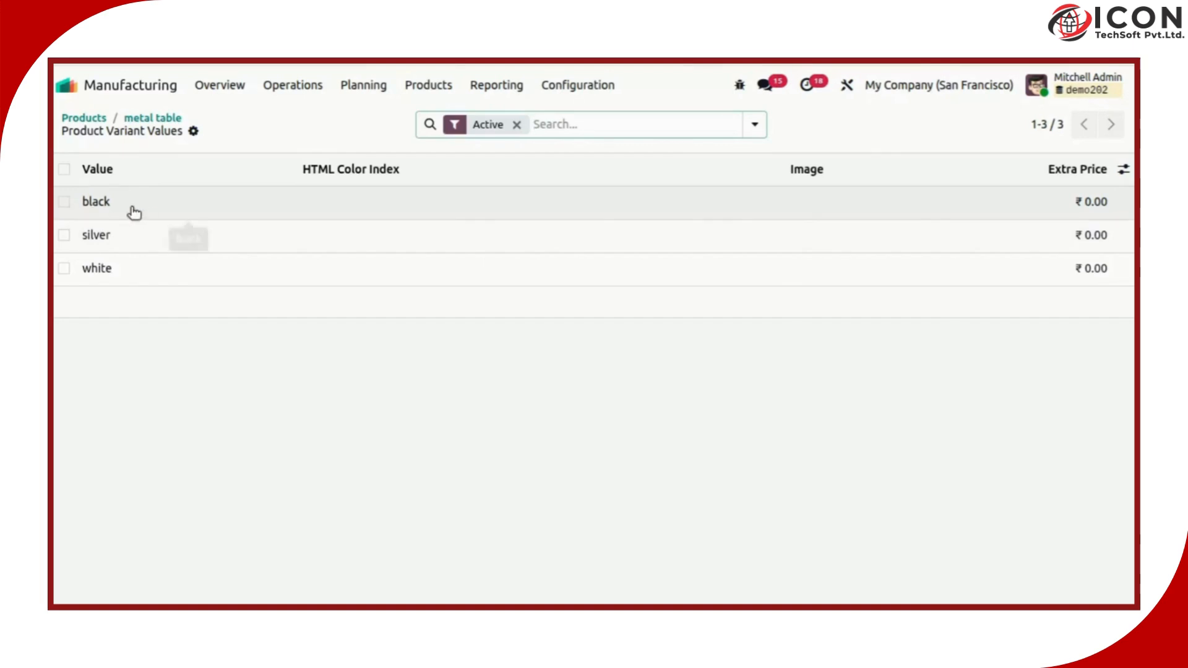
left_click(1091, 206)
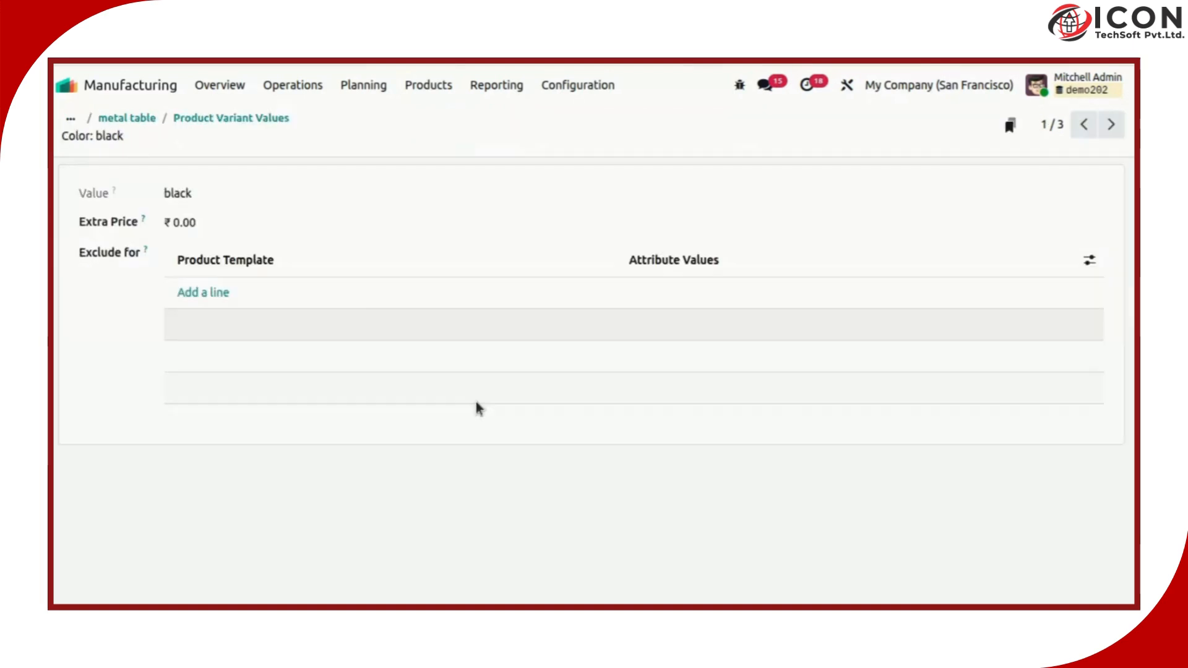
left_click(244, 124)
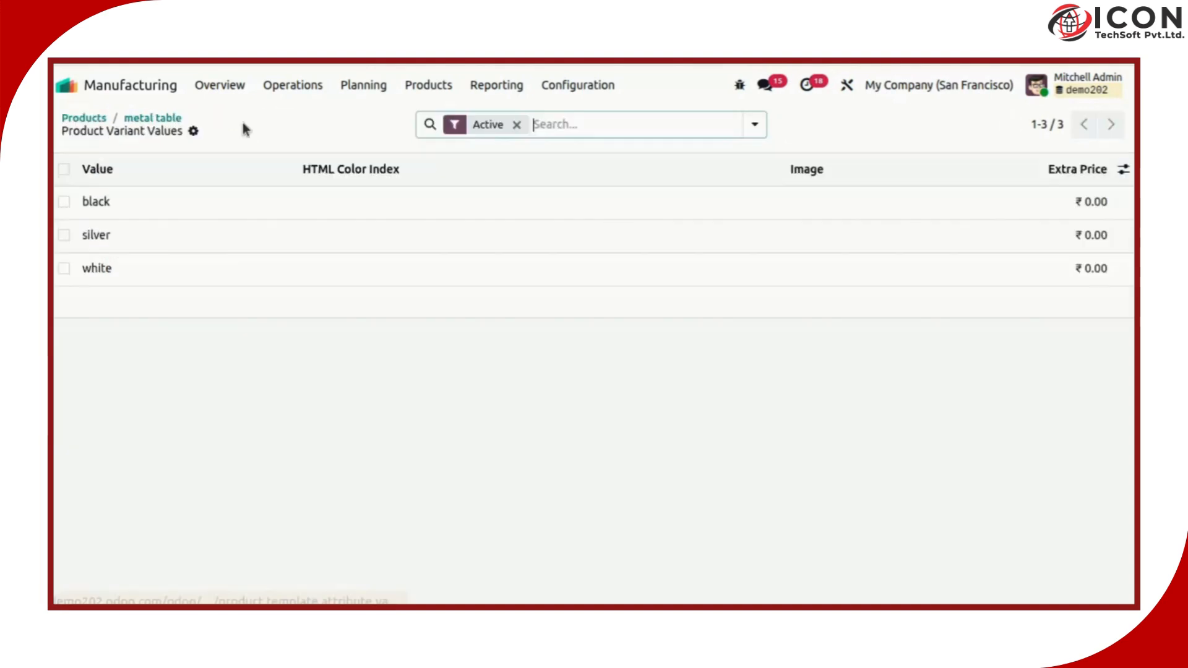
left_click(164, 123)
Review the metal table's sales, prices, purchase, inventory and accounting settings, ending back on its general information
left_click(387, 296)
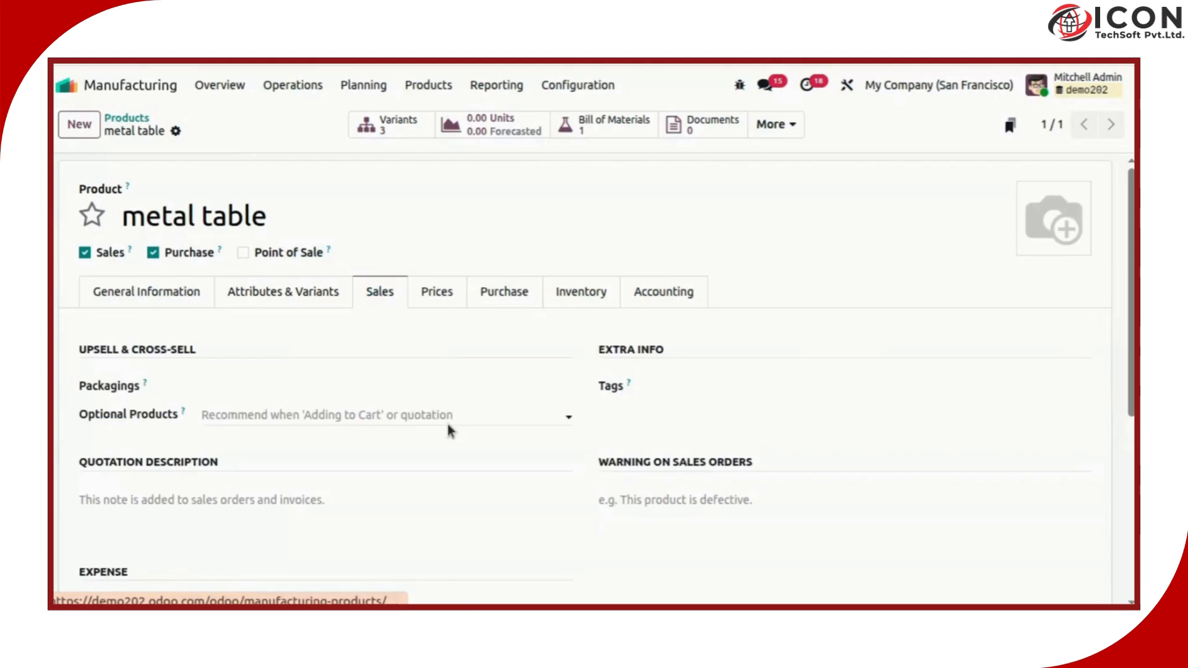
scroll(331, 439, "down", 2)
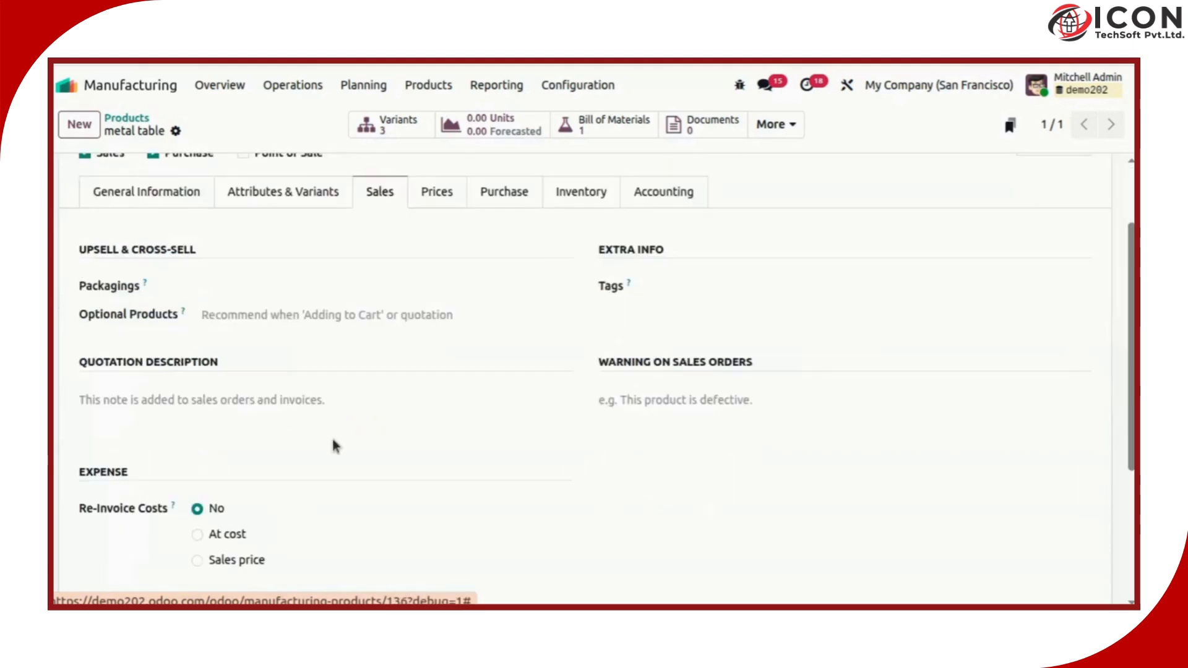
scroll(332, 440, "up", 2)
left_click(442, 288)
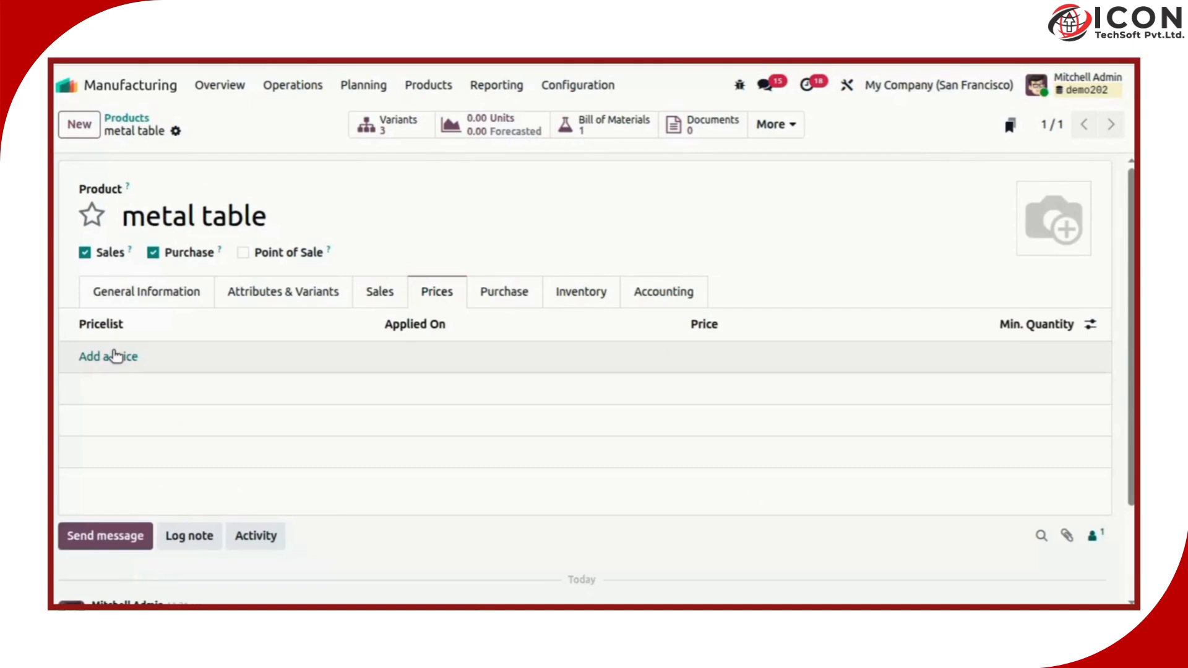
left_click(518, 293)
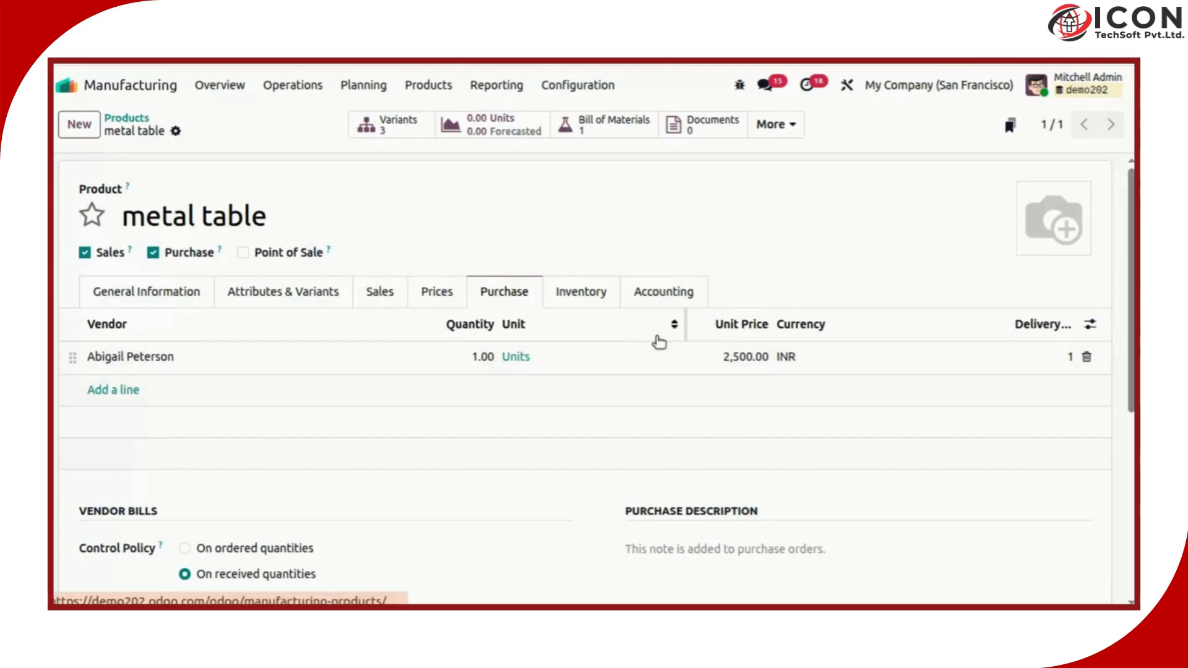
left_click(545, 298)
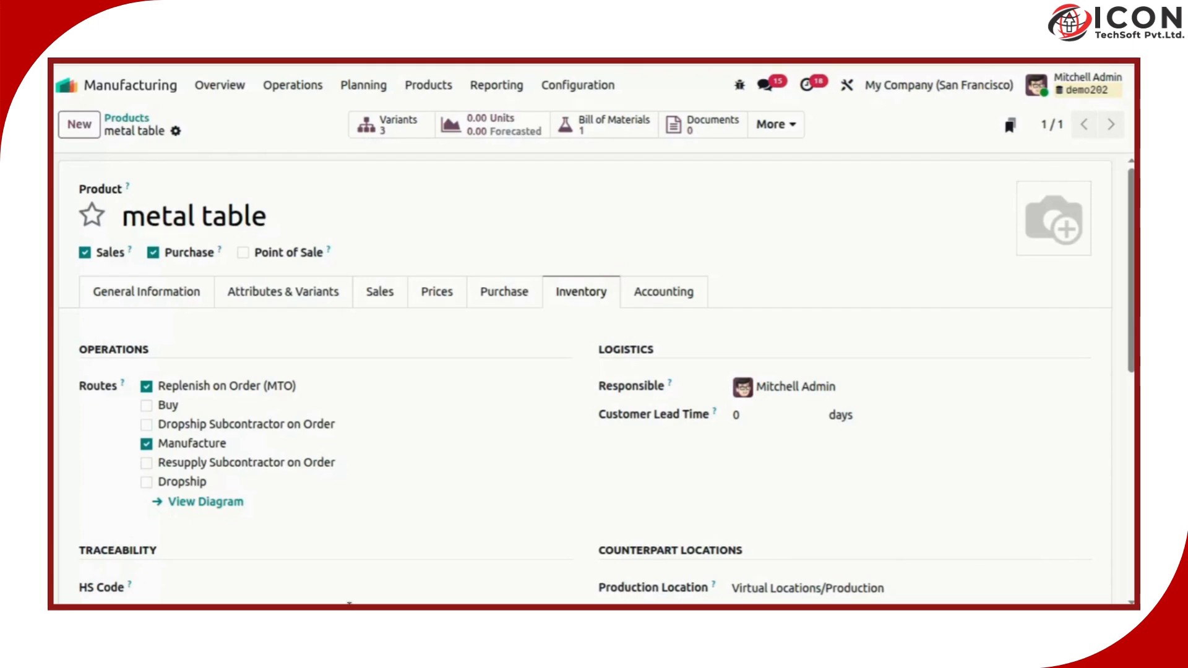
left_click(642, 299)
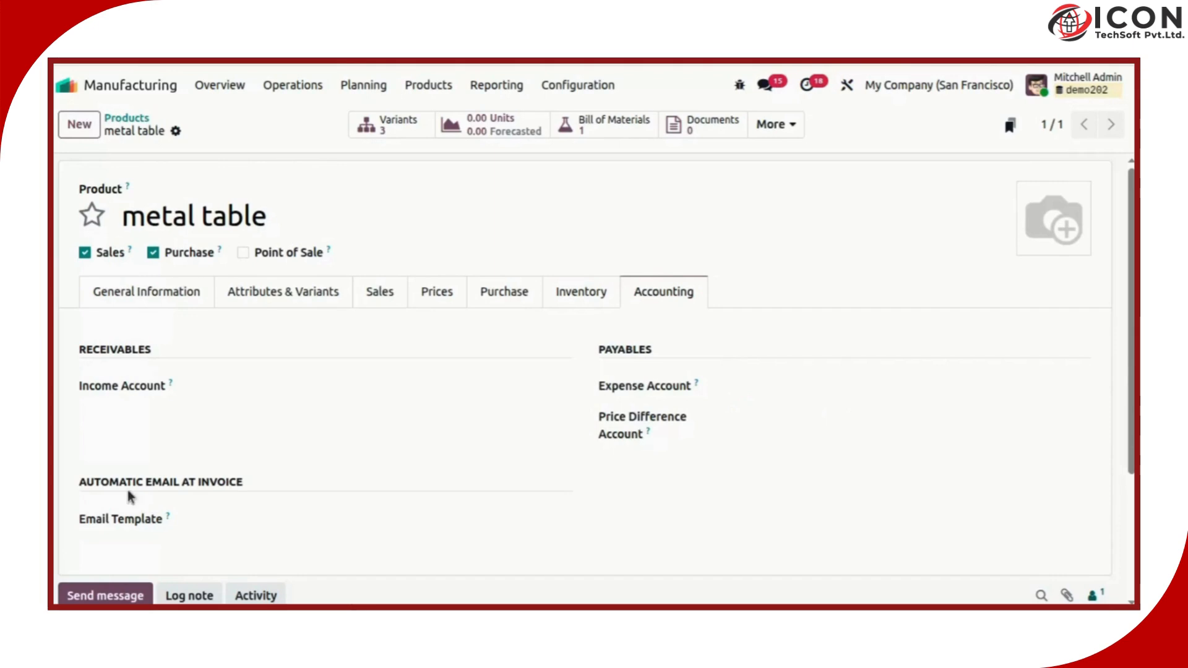
left_click(106, 295)
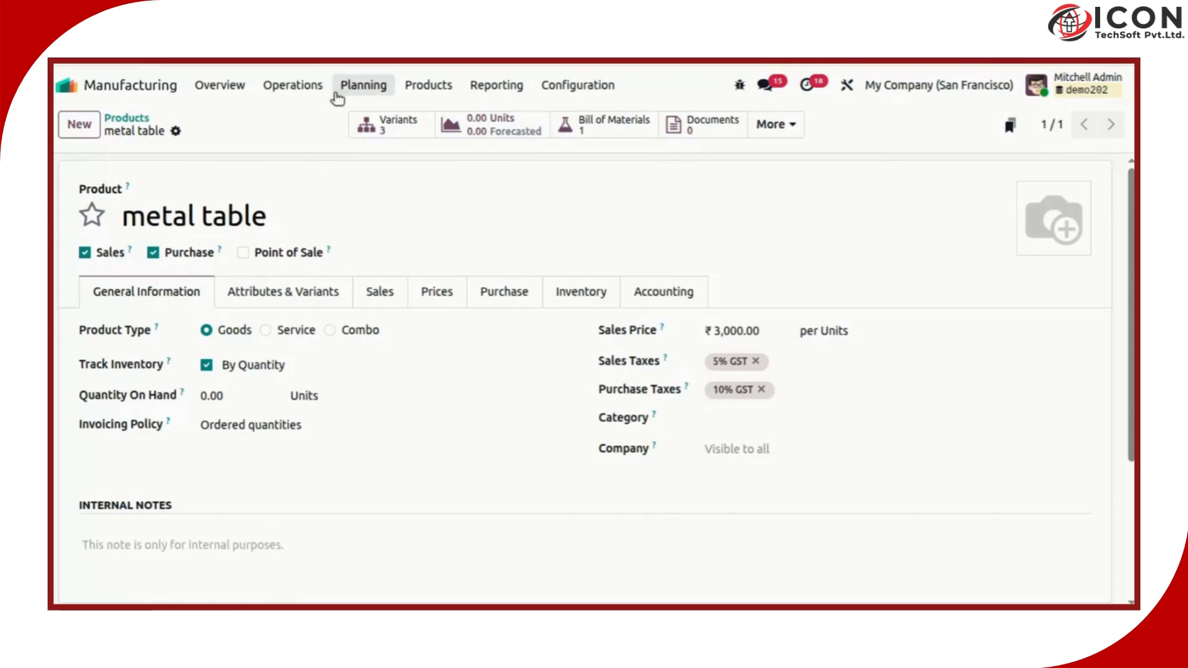
left_click(427, 86)
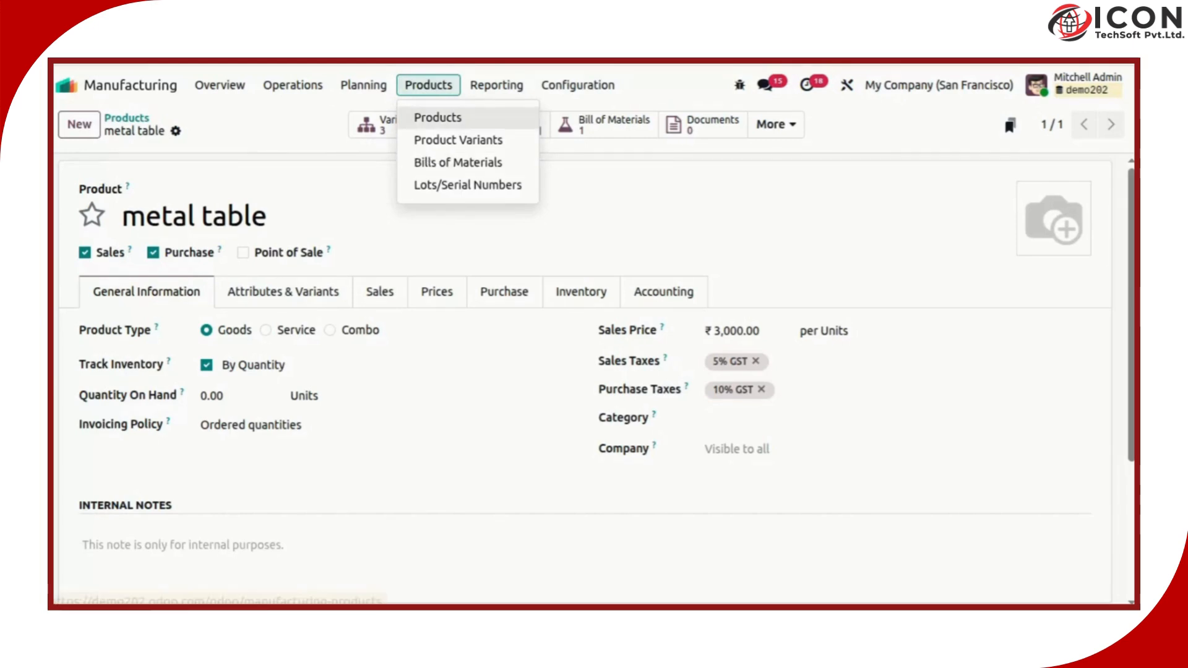
left_click(292, 84)
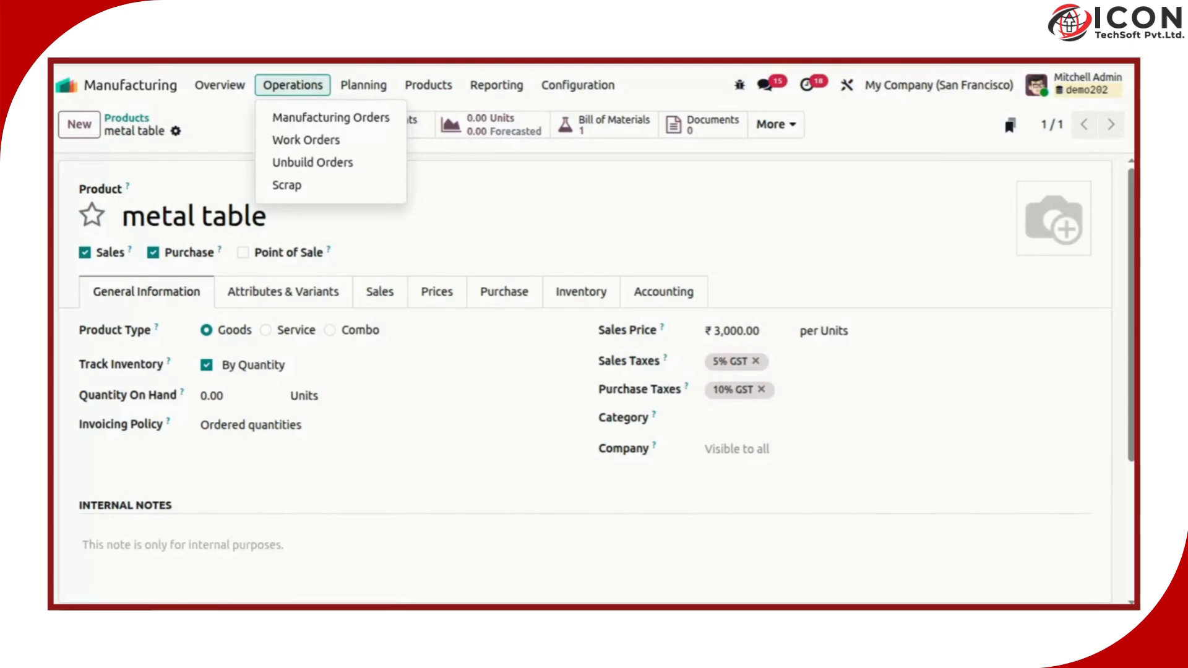
left_click(365, 87)
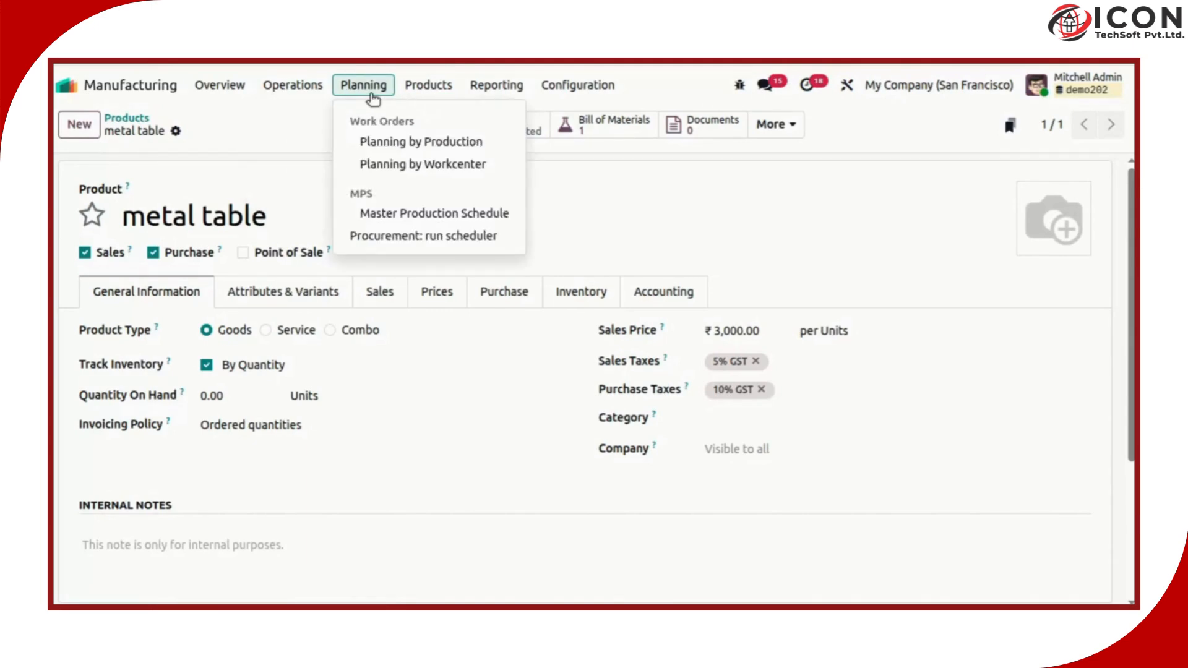
Open the metal table's bill of materials from the Bills of Materials list
left_click(428, 85)
left_click(456, 158)
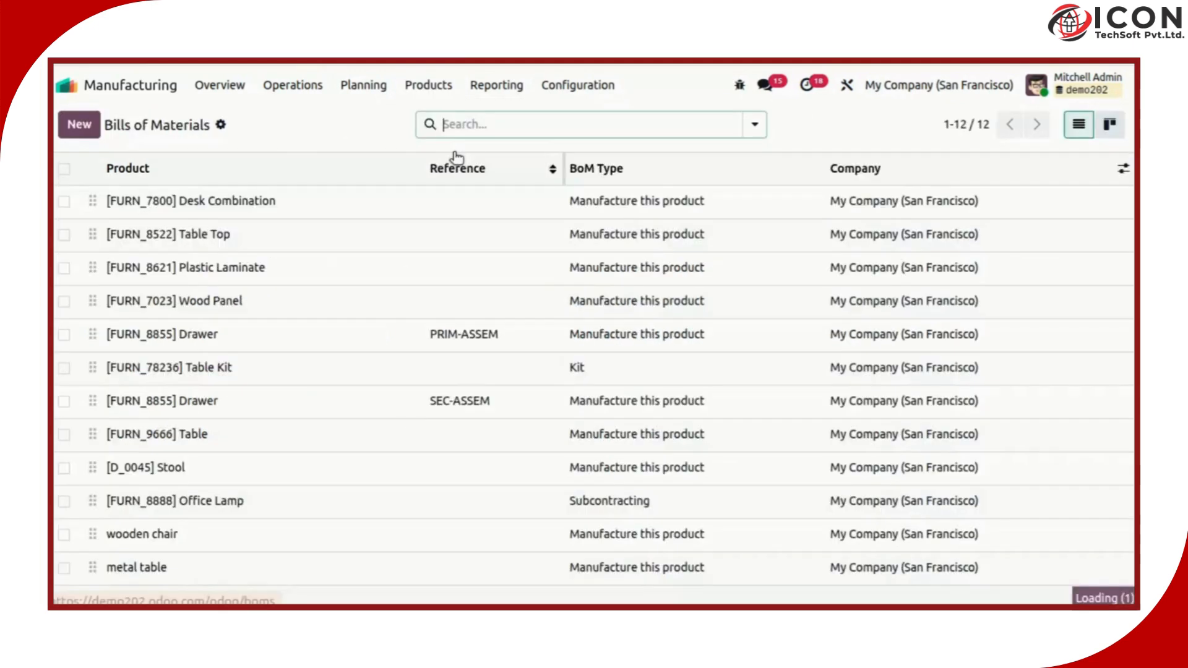
left_click(377, 567)
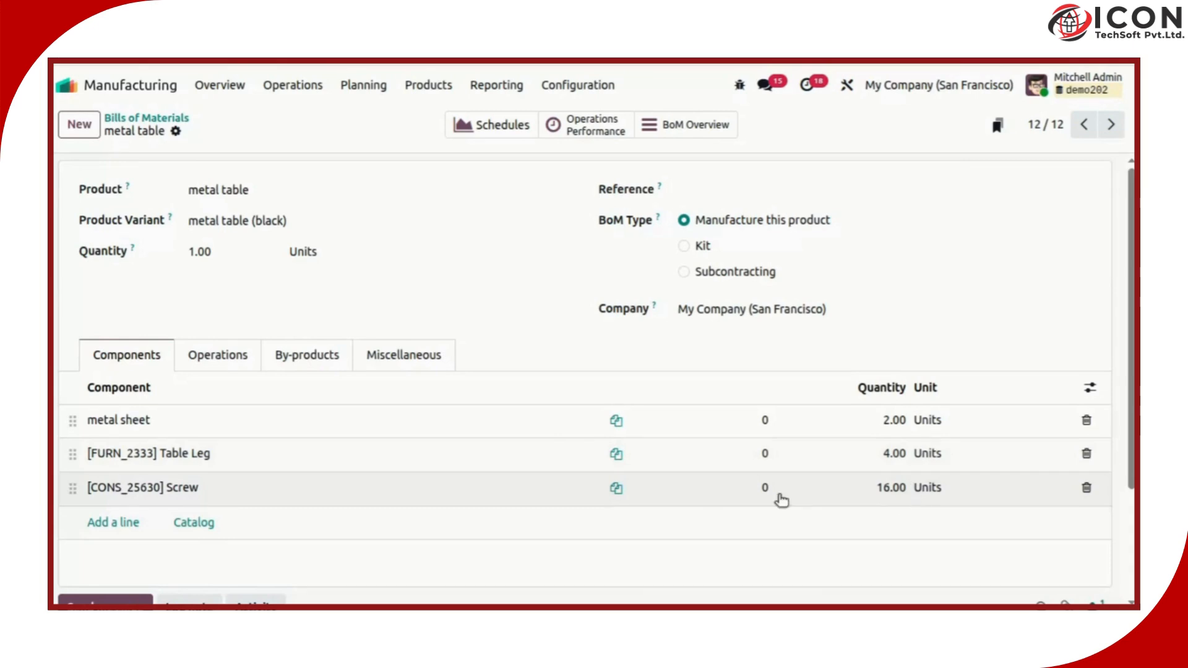
Check the metal sheet component's inventory routes, general information and vendor line, and return to the metal table's bill of materials
left_click(587, 420)
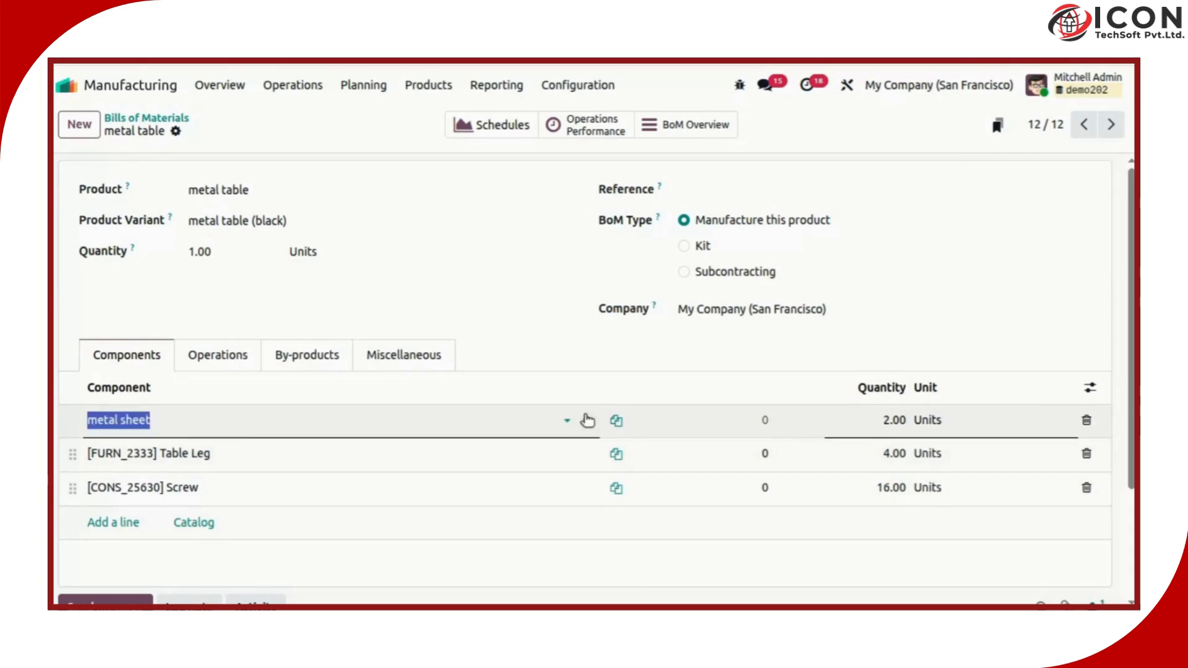
left_click(587, 421)
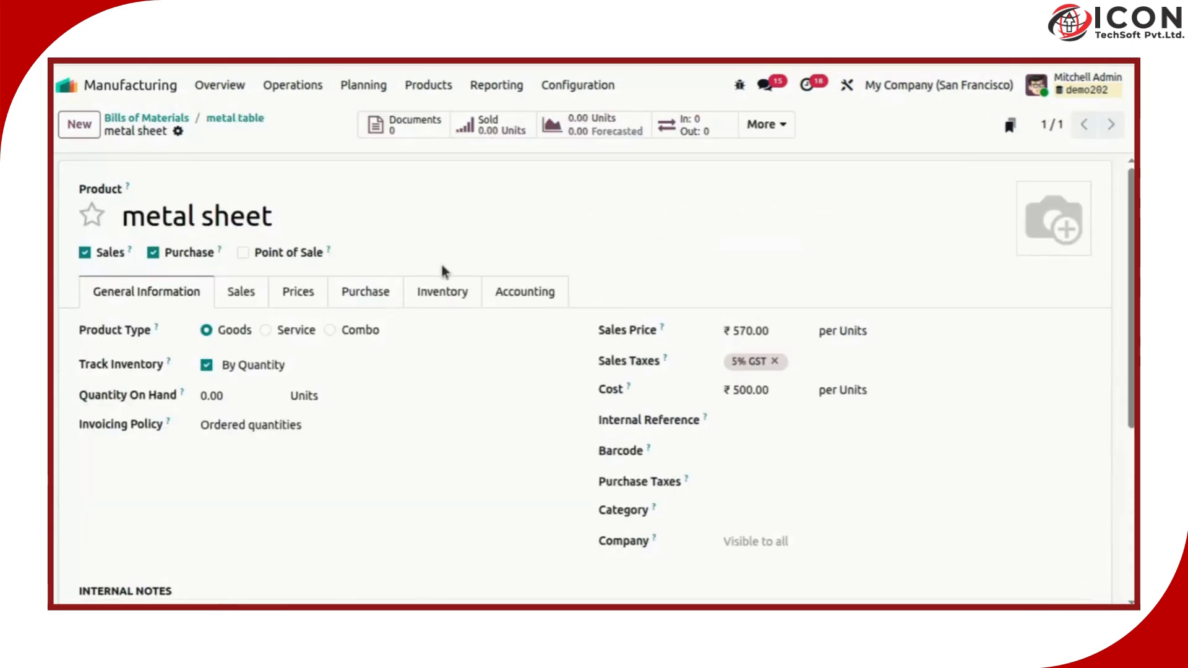
left_click(440, 291)
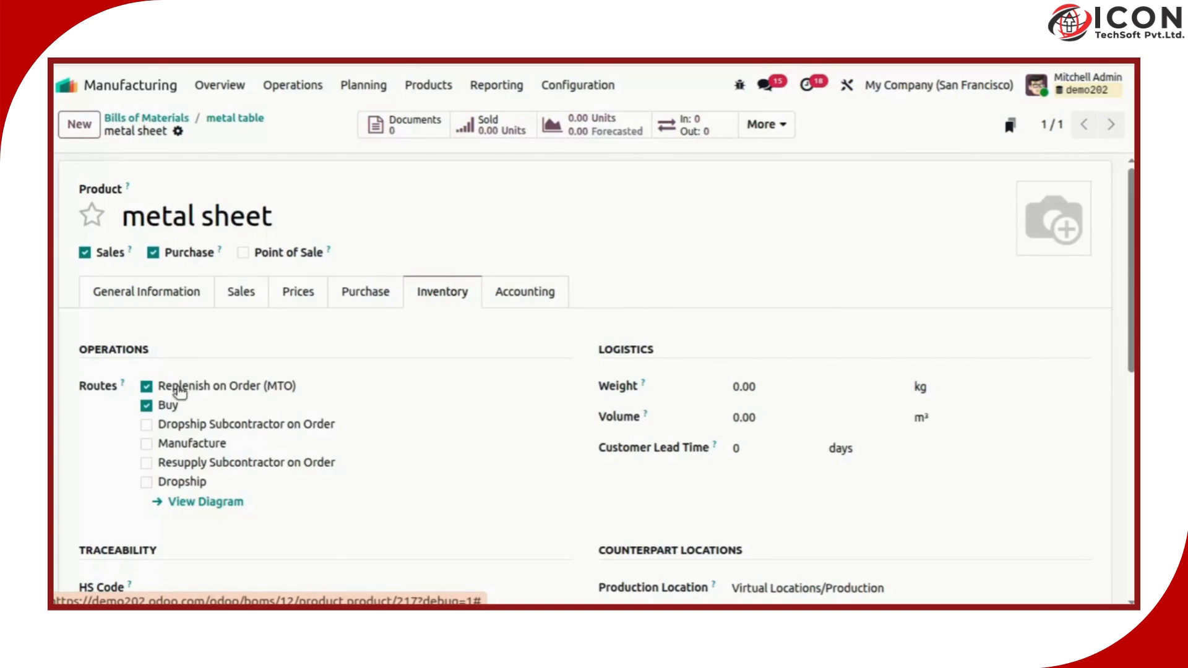
left_click(166, 296)
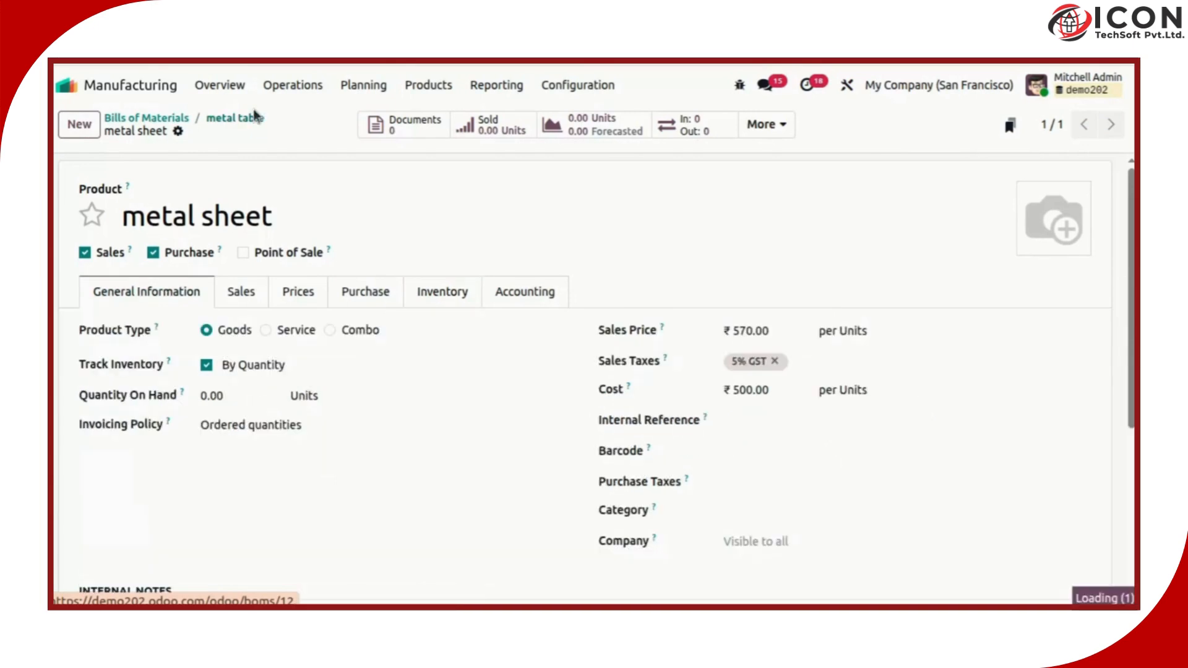
left_click(374, 296)
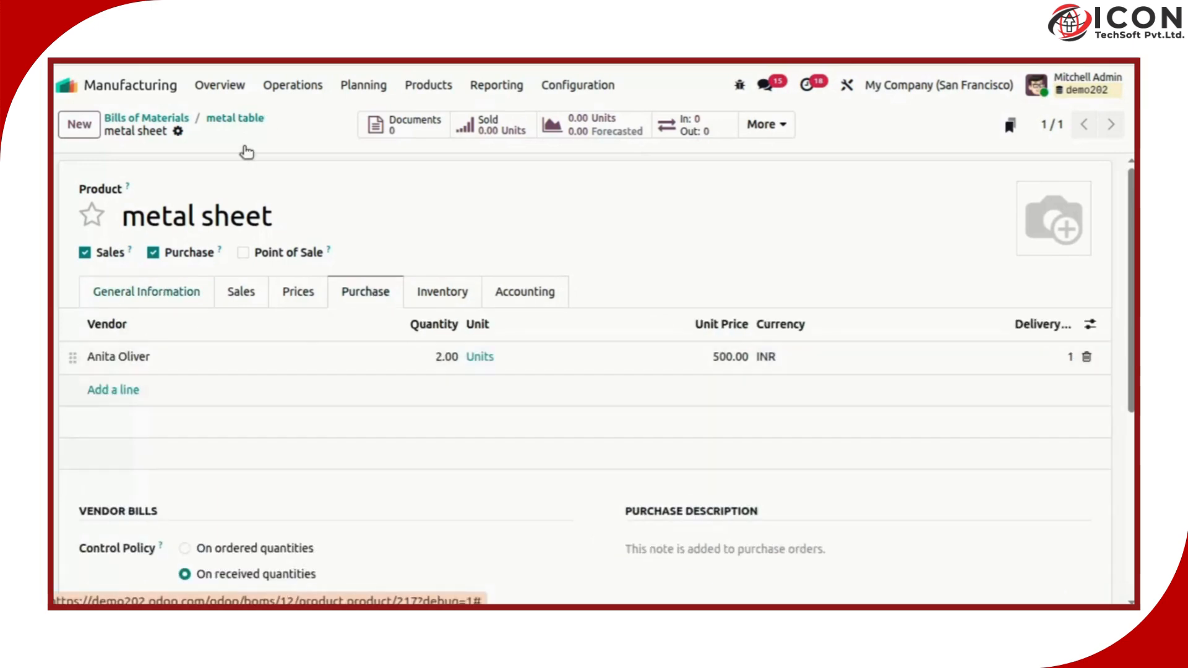
left_click(235, 118)
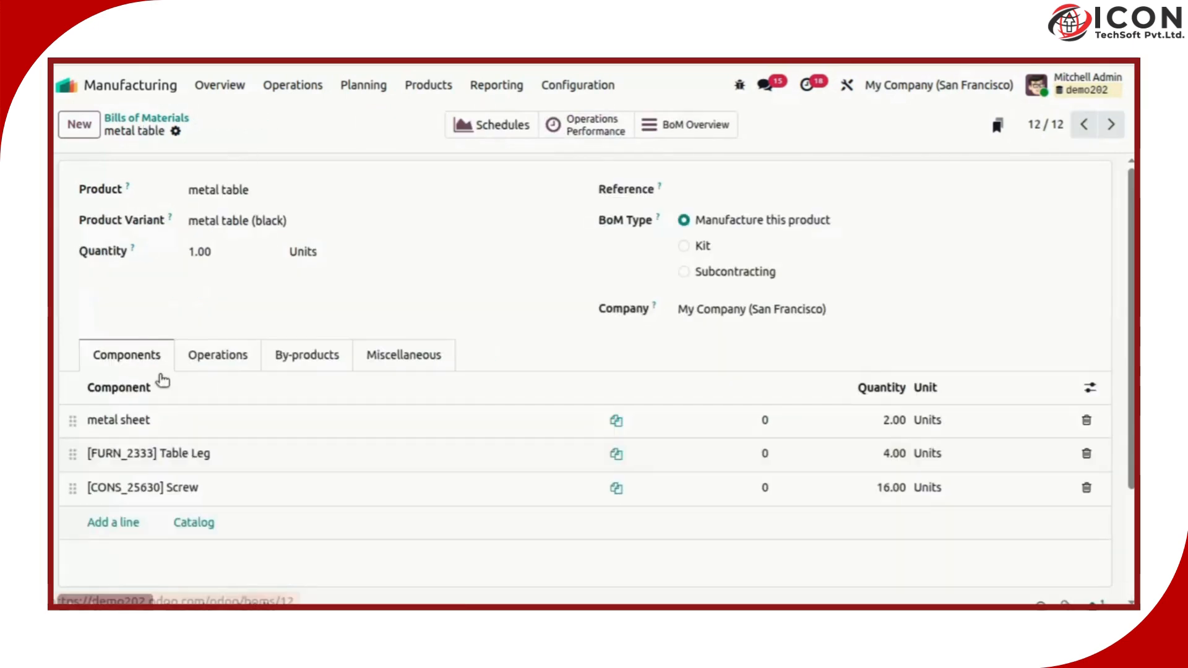
Check the Table Leg component's vendor line and inventory routes, and return to the metal table's bill of materials
left_click(100, 461)
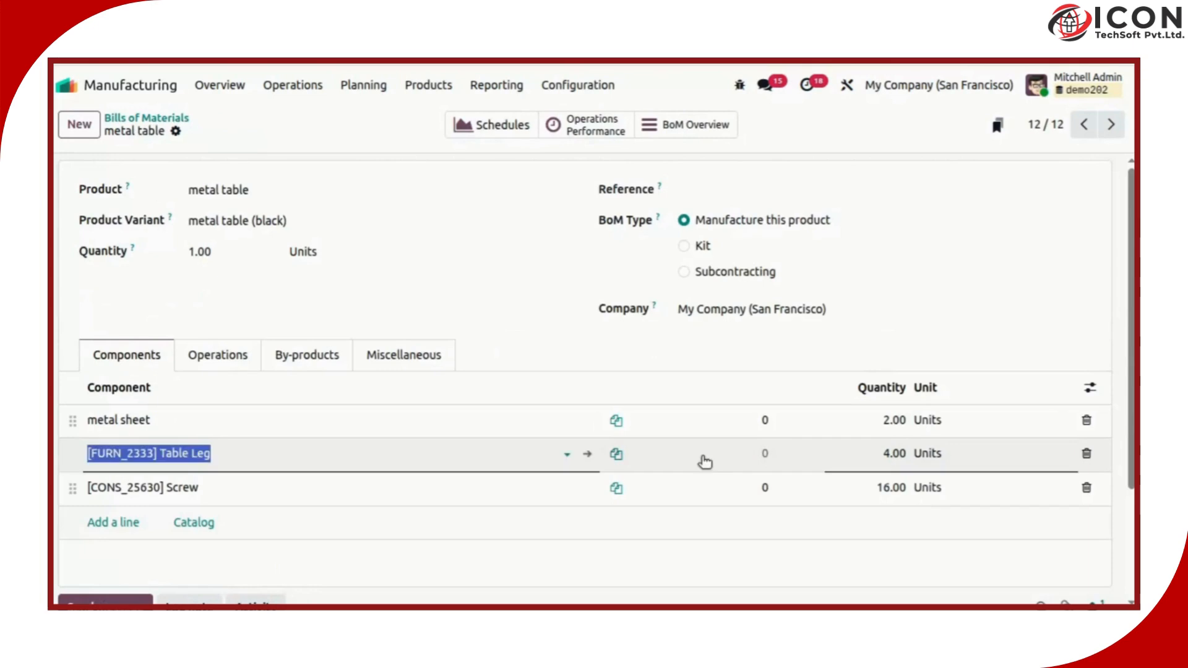
left_click(585, 453)
left_click(363, 293)
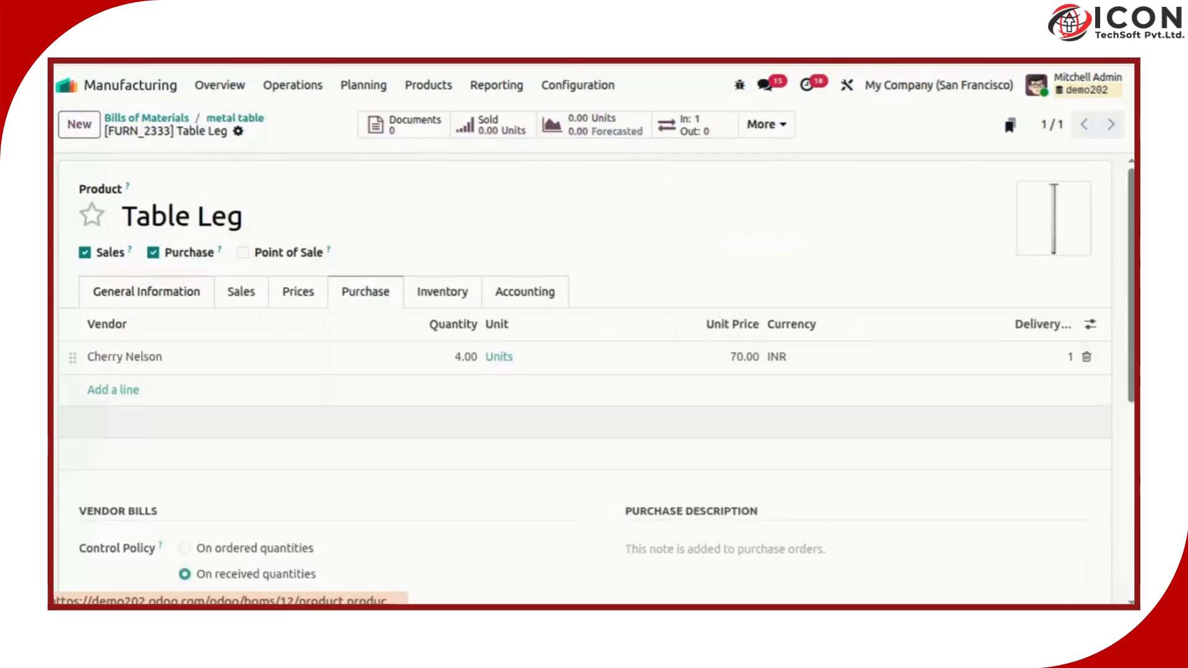
left_click(430, 296)
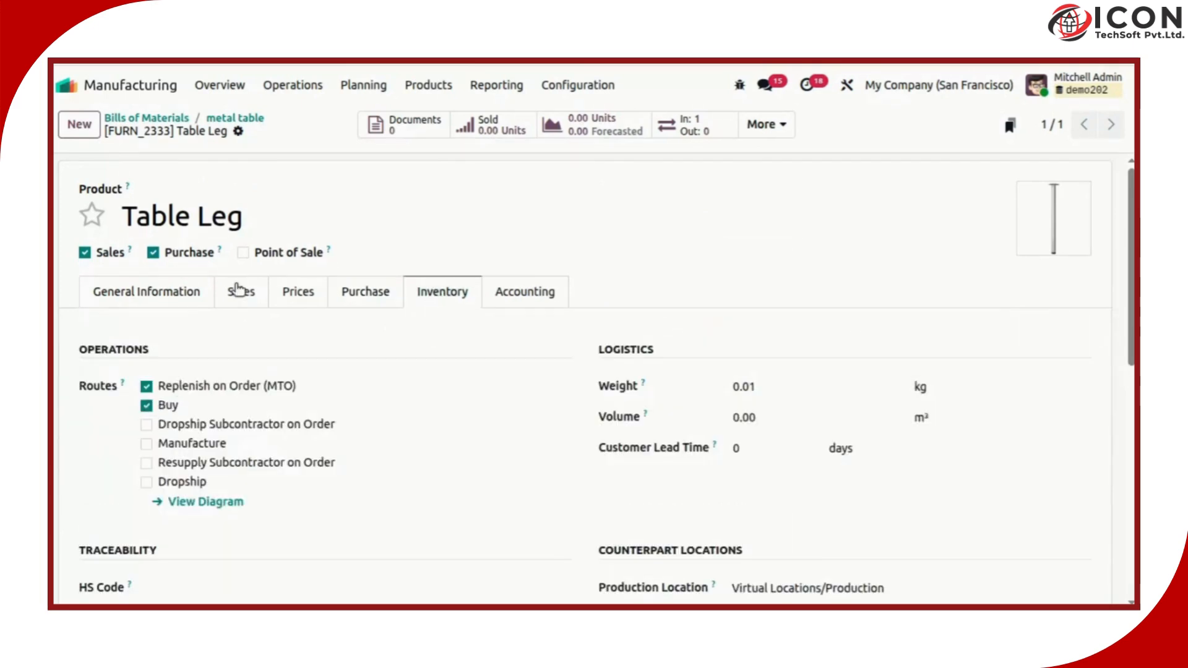
left_click(235, 119)
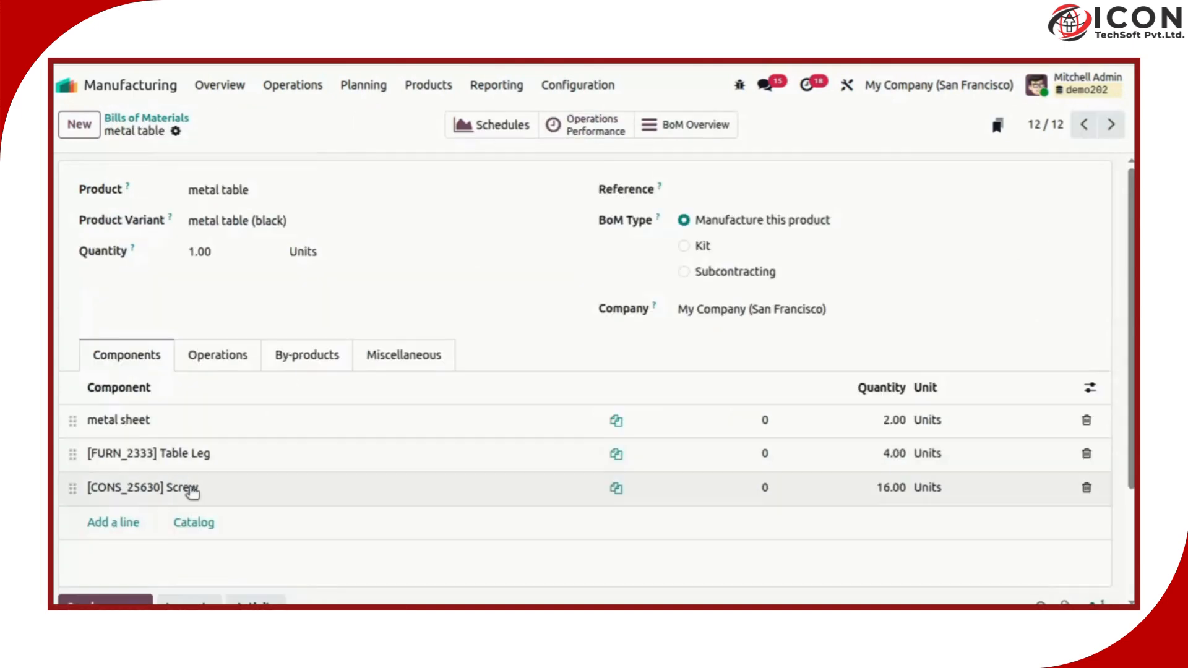
Check the Screw component's vendor line and inventory routes, and return to the metal table's bill of materials
left_click(192, 488)
left_click(584, 487)
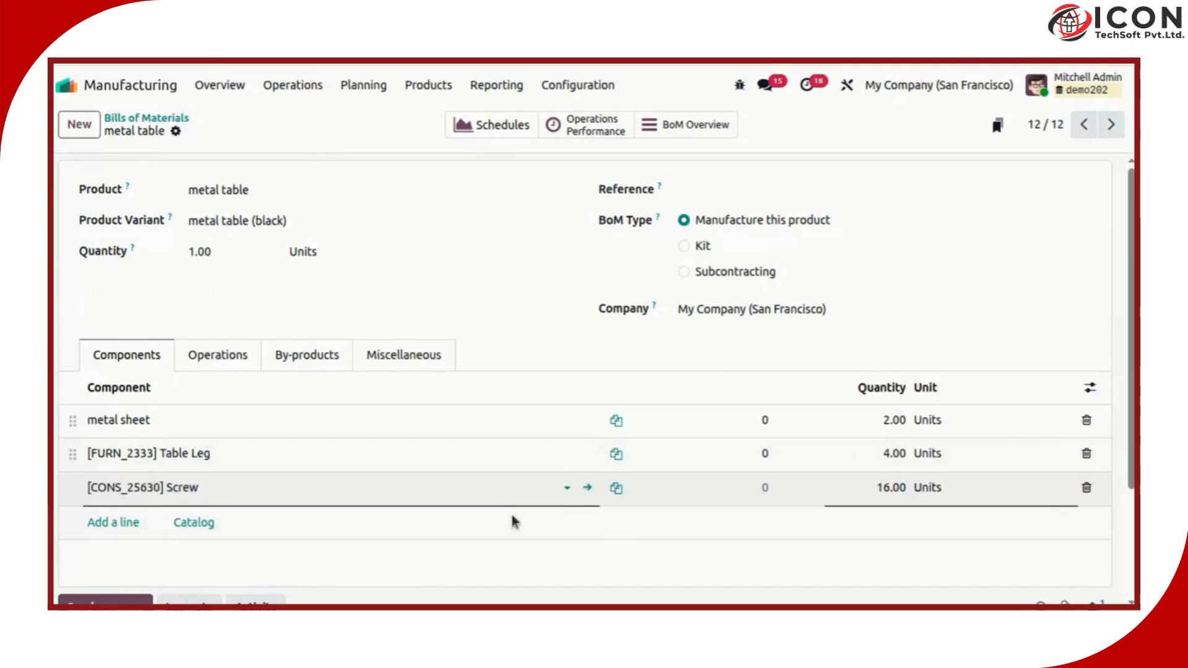
left_click(391, 299)
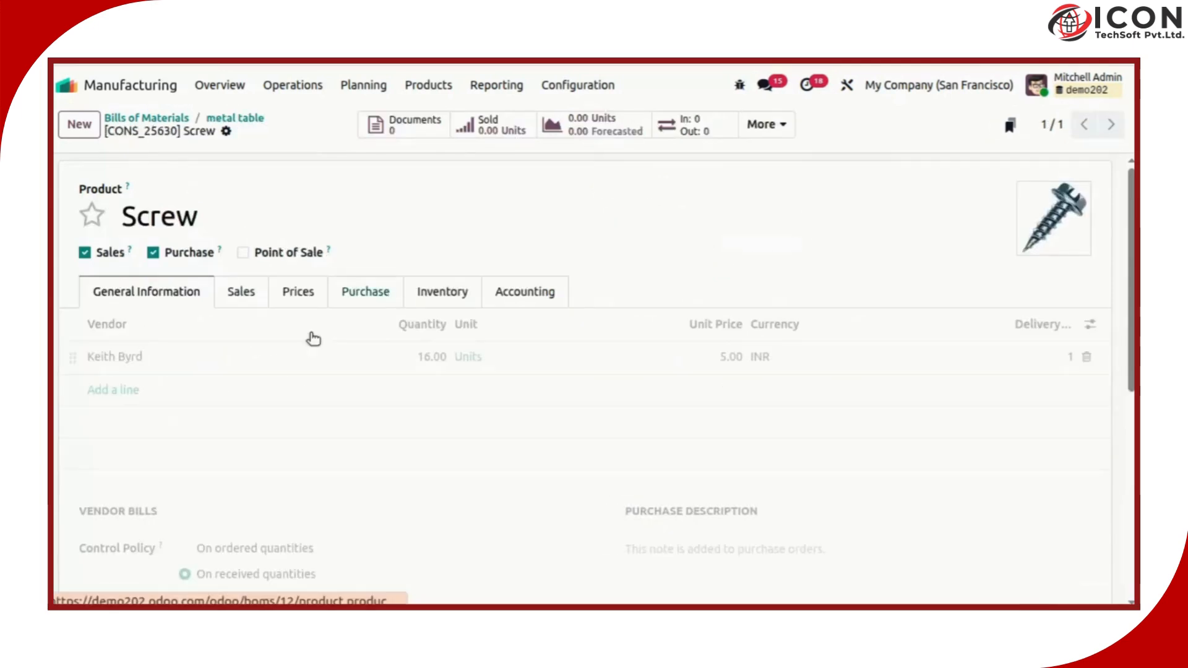
left_click(440, 291)
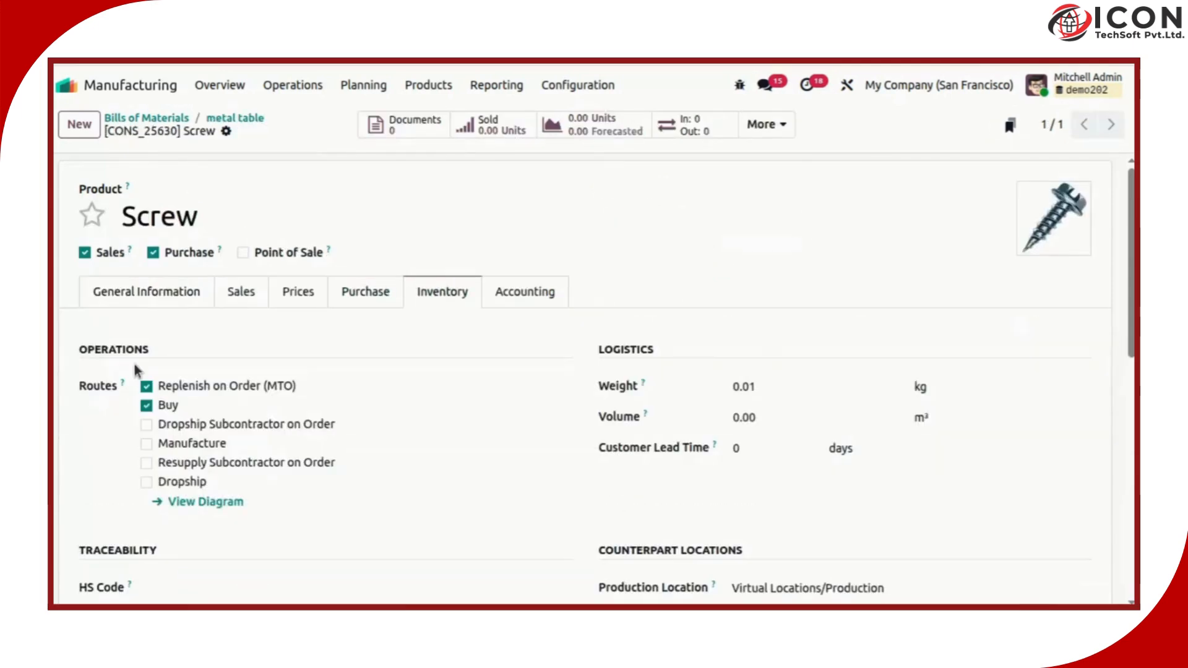
left_click(241, 117)
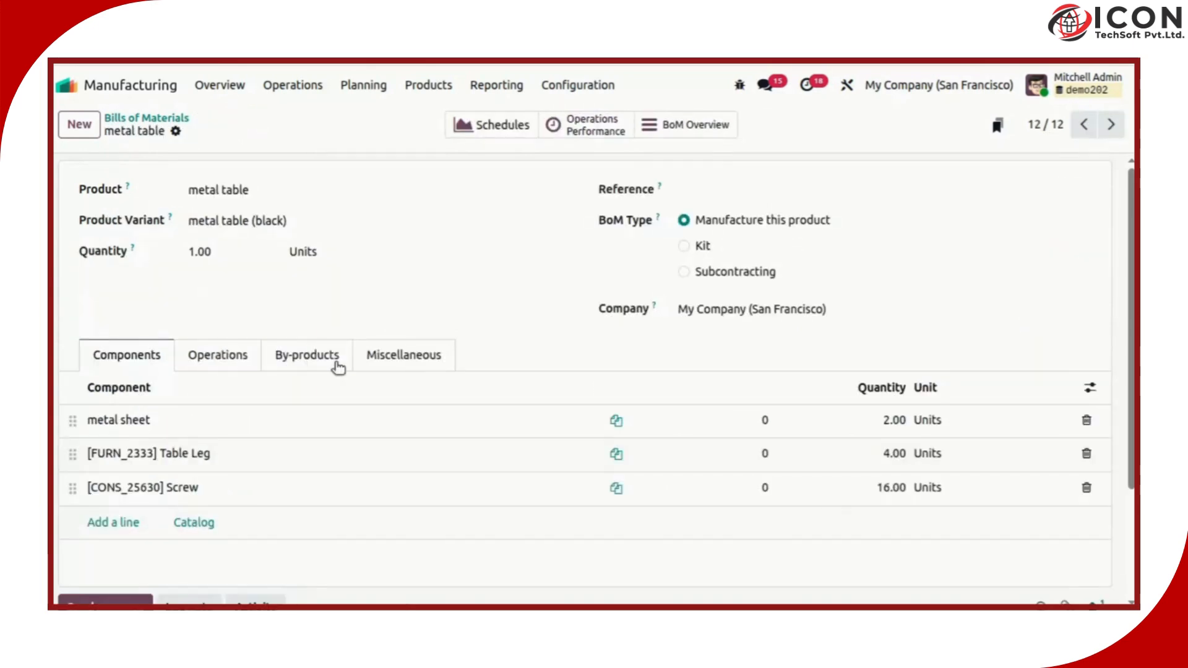
Review the operations and work centers defined in the metal table's bill of materials, ending back on its components
left_click(230, 362)
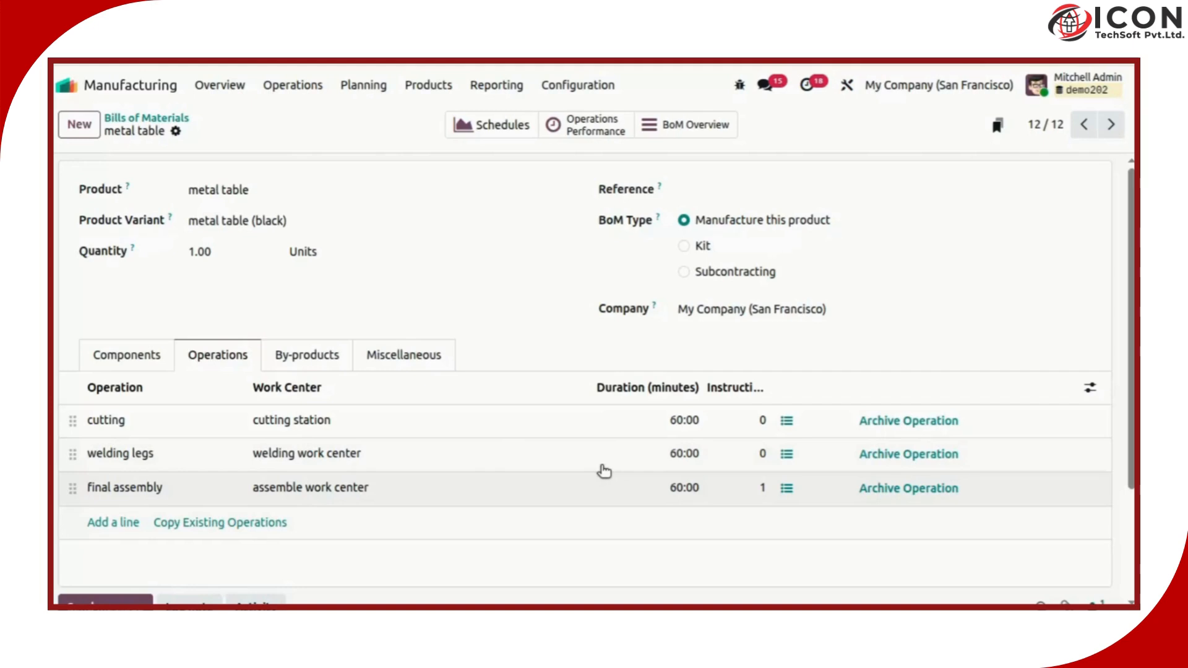
left_click(124, 350)
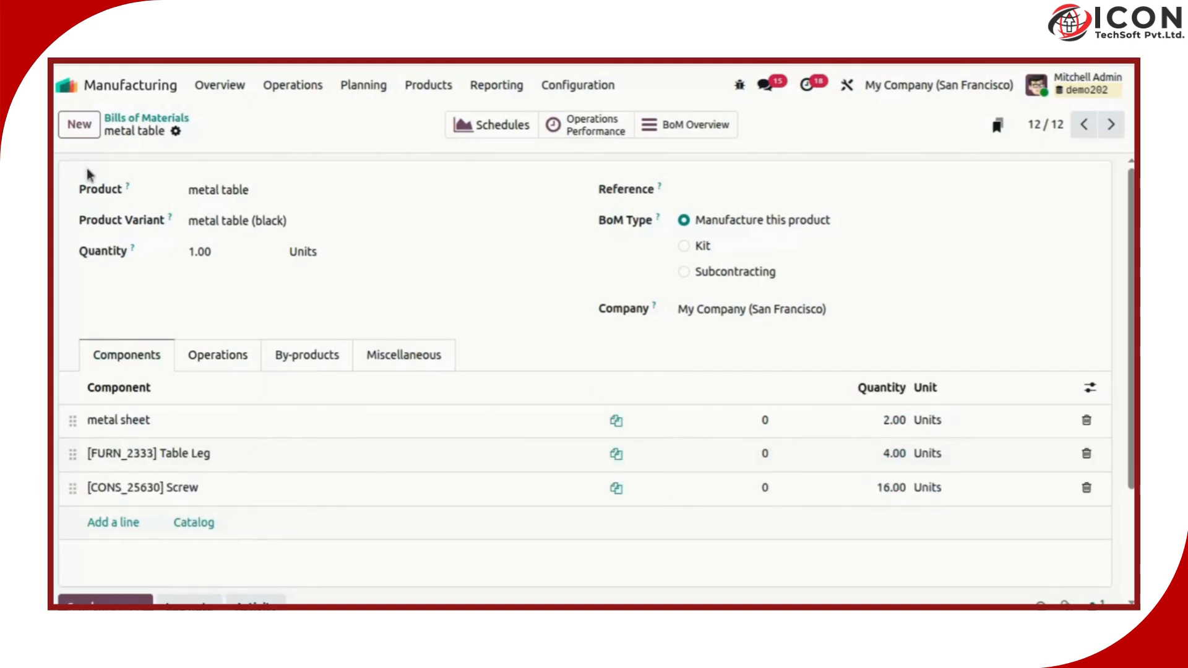
left_click(204, 353)
left_click(132, 356)
Start a new manufacturing order from the Manufacturing Orders list, ready for choosing the product to build
left_click(293, 85)
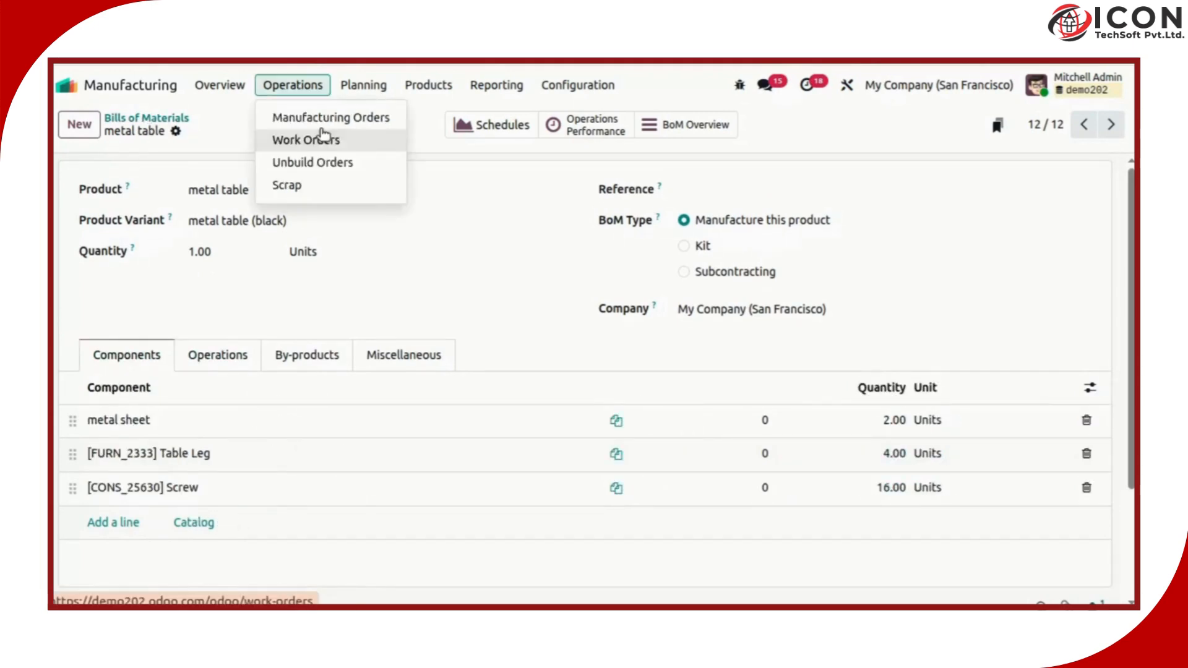
left_click(321, 116)
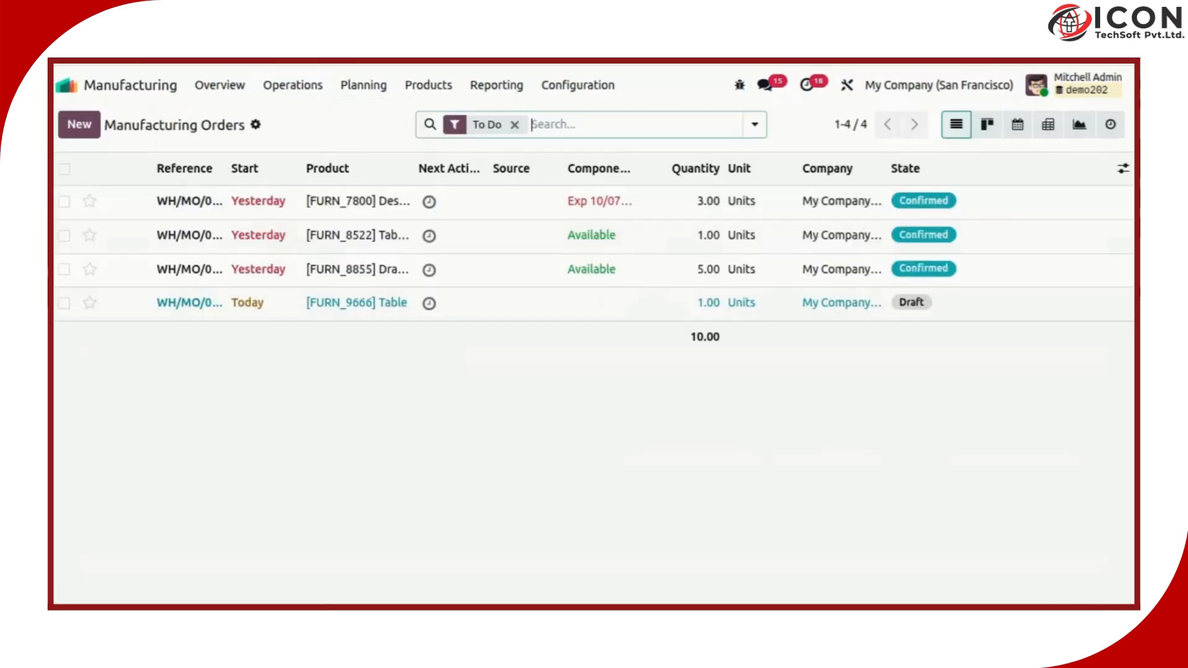
left_click(80, 124)
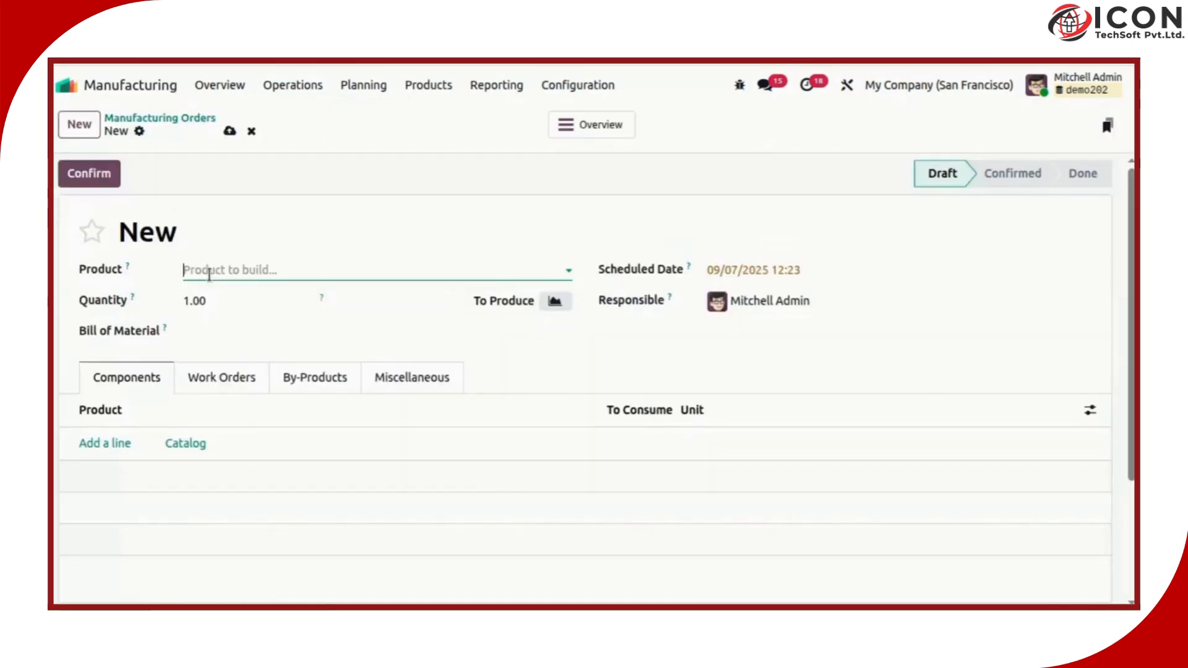
left_click(209, 272)
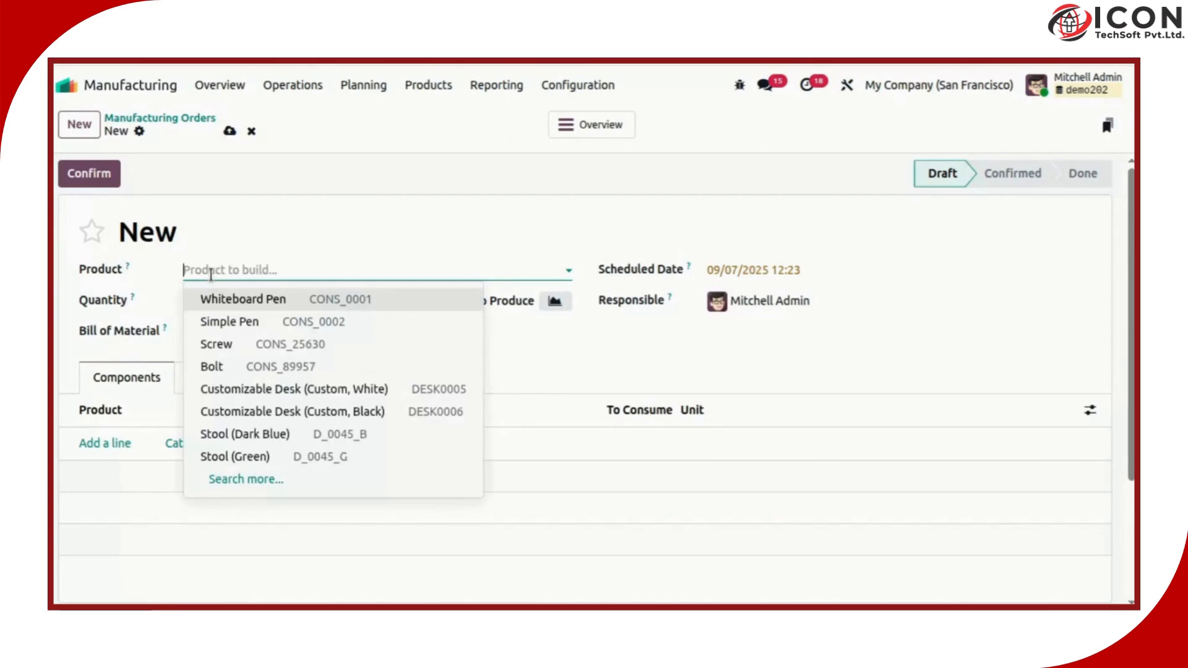
type("m")
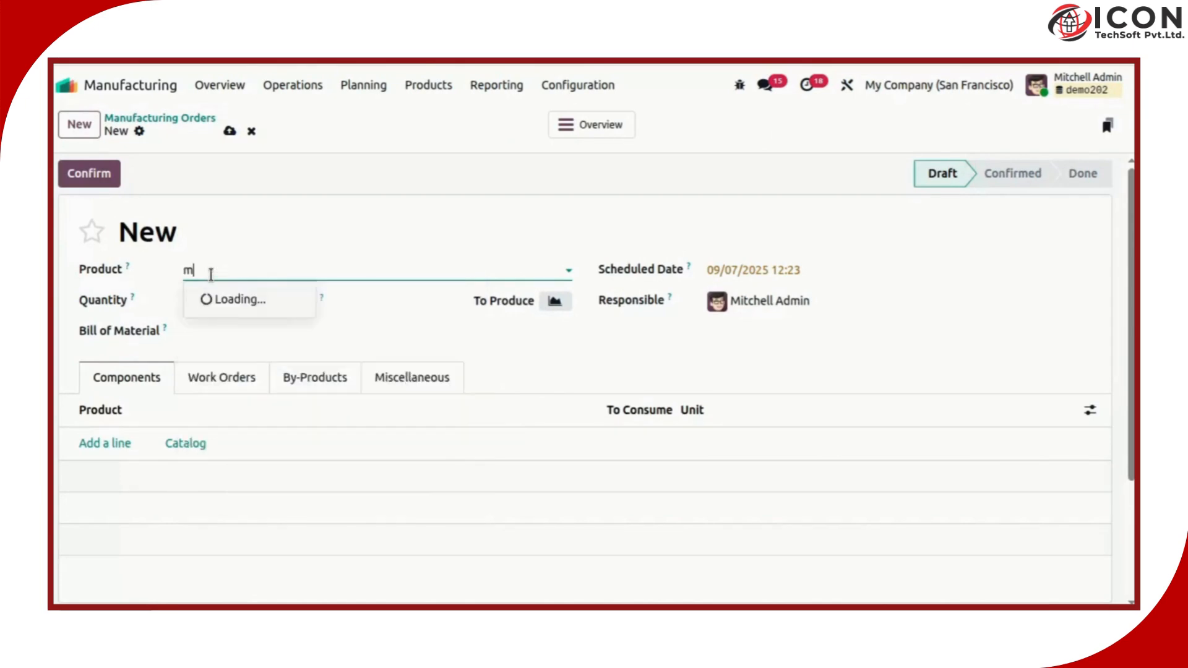
type("anuf")
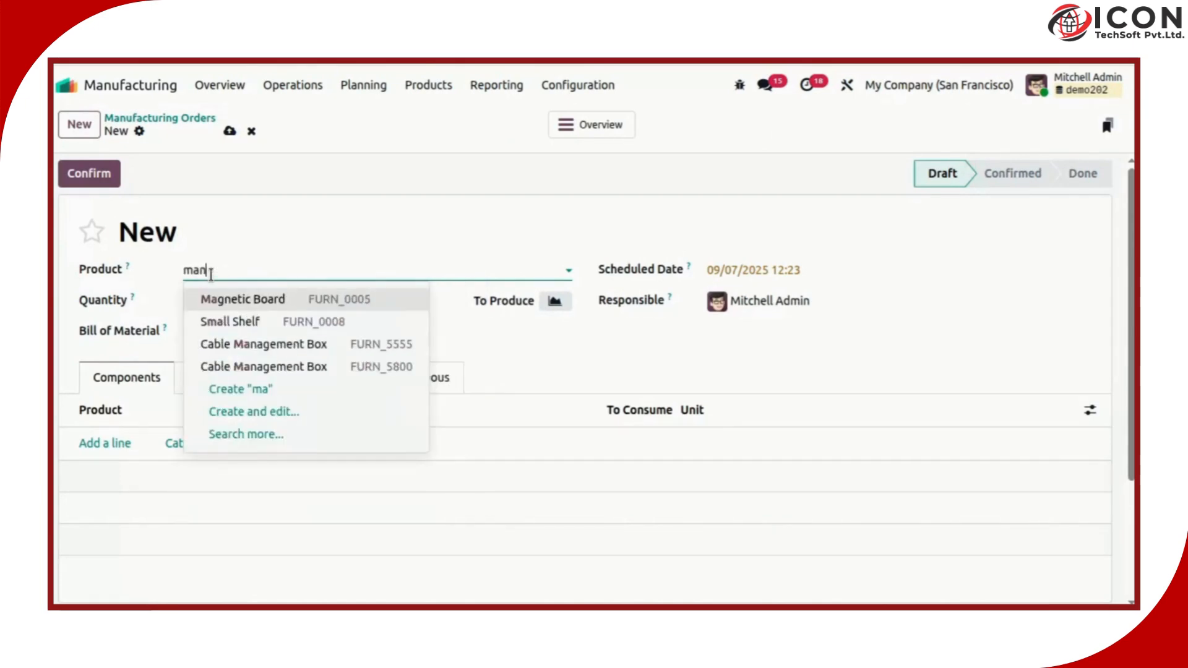
key("BackSpace")
key("BackSpace")
key("BackSpace")
key("BackSpace")
key("BackSpace")
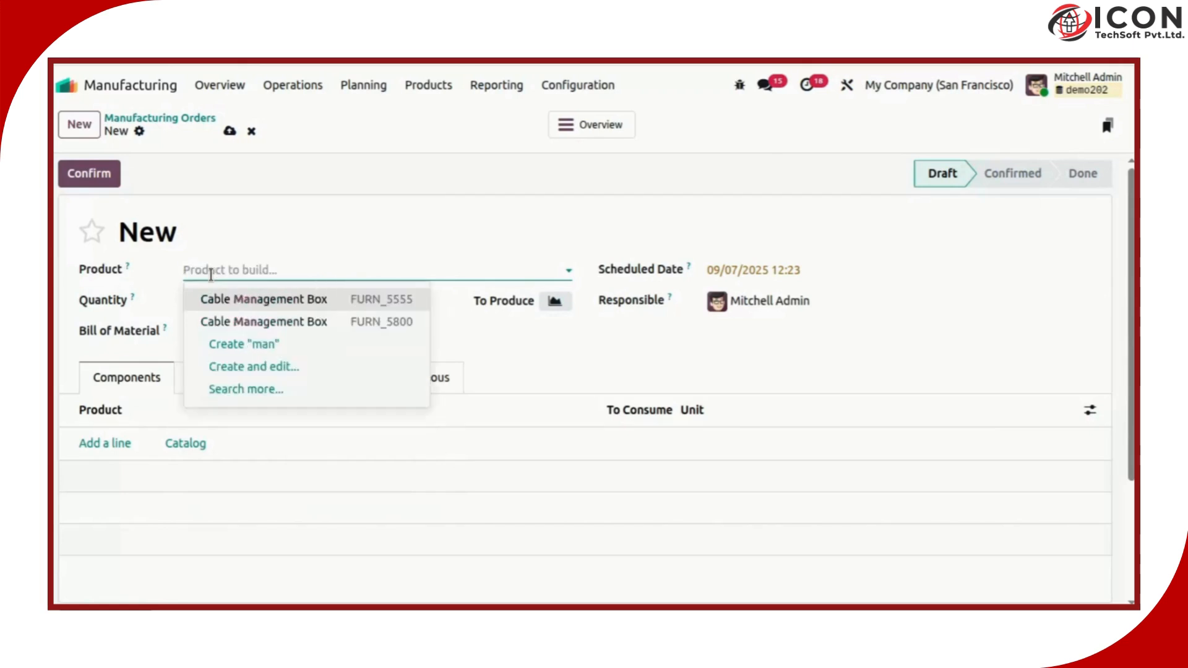
Choose metal table (black) as the product to build in the new manufacturing order
type("metal t")
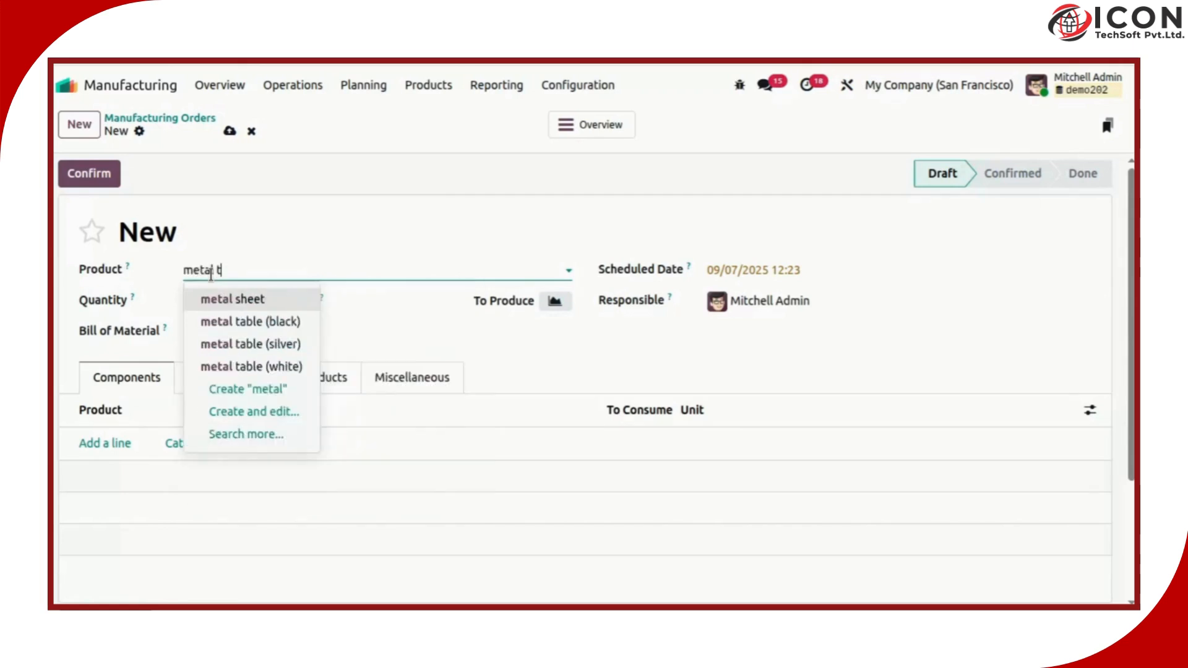
key("Return")
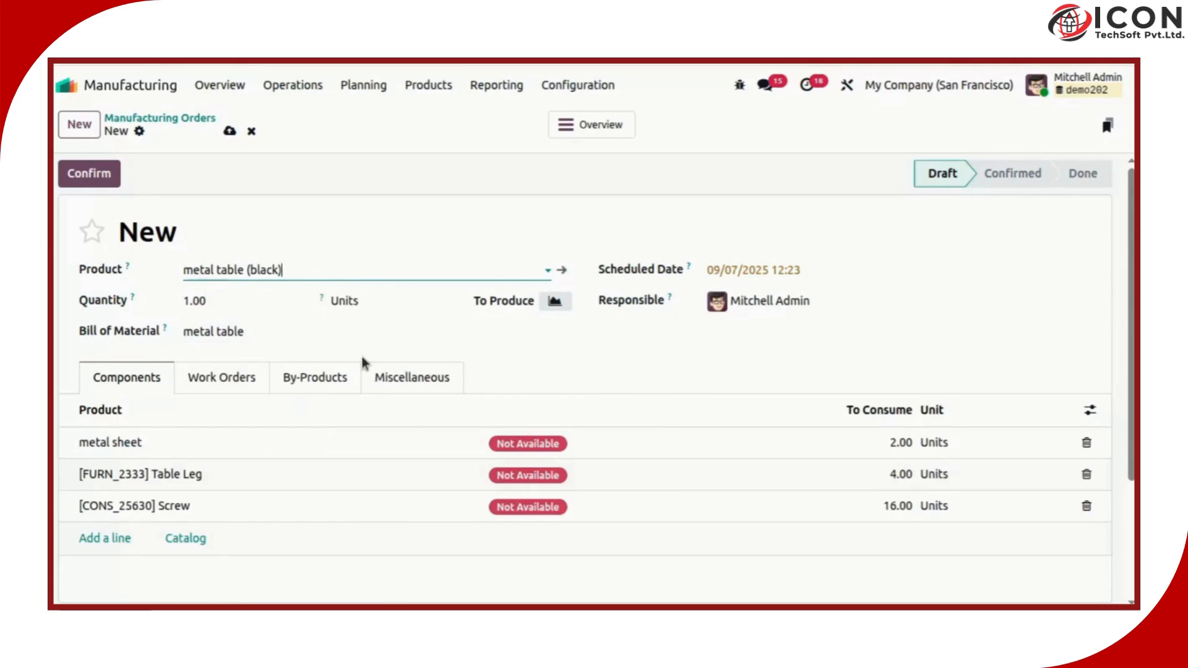
left_click(333, 335)
left_click(189, 357)
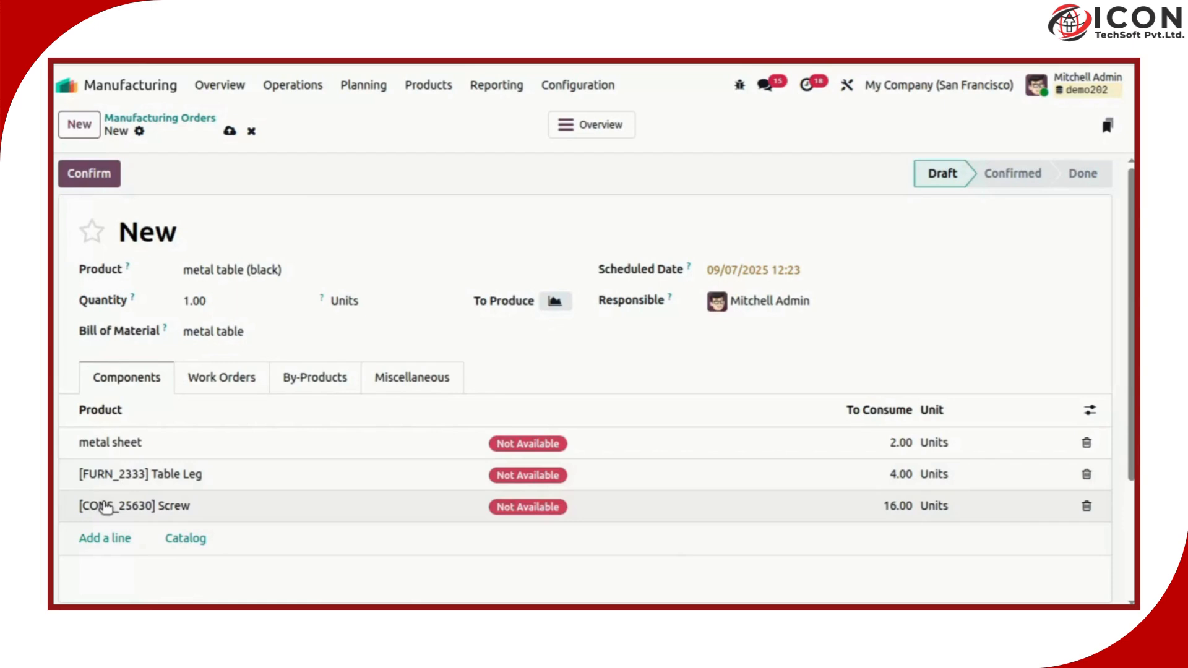
Review the draft order's work orders and components, and save and confirm the manufacturing order
left_click(221, 378)
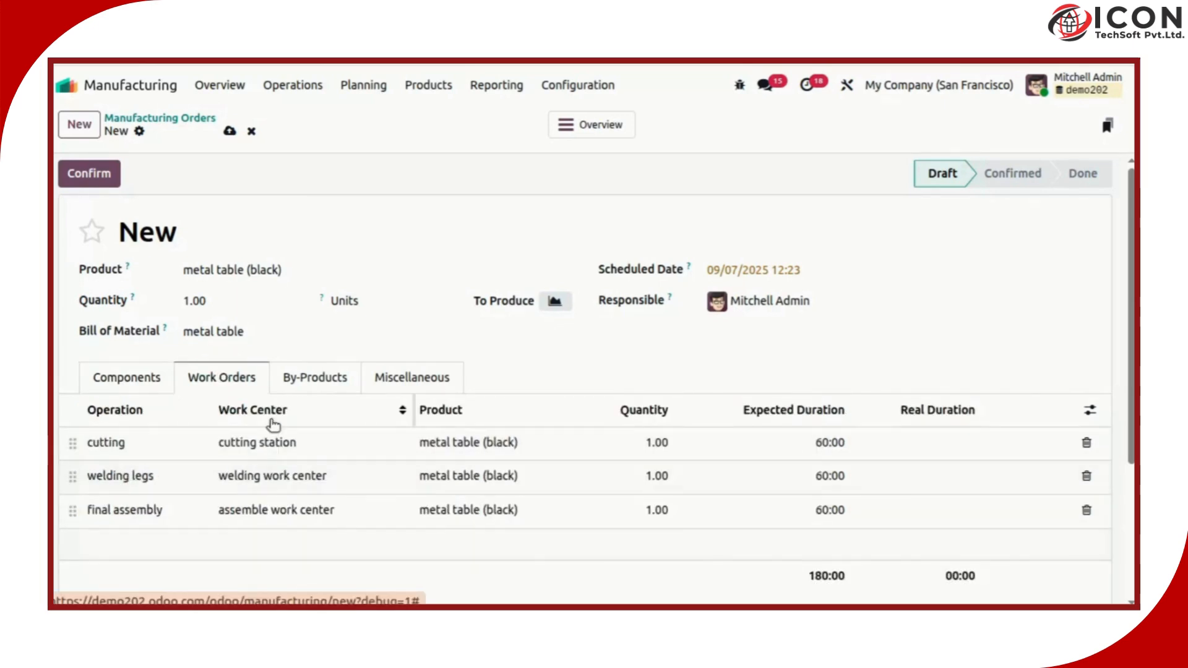
left_click(124, 387)
scroll(929, 433, "down", 1)
scroll(931, 476, "up", 1)
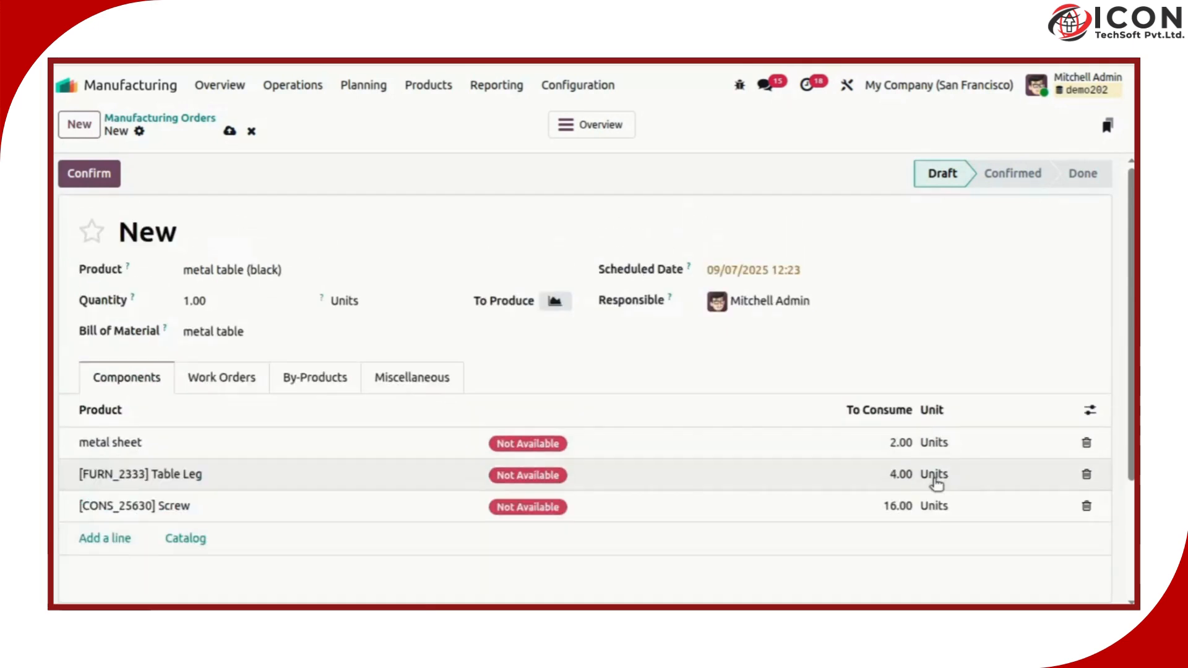
left_click(226, 130)
left_click(89, 173)
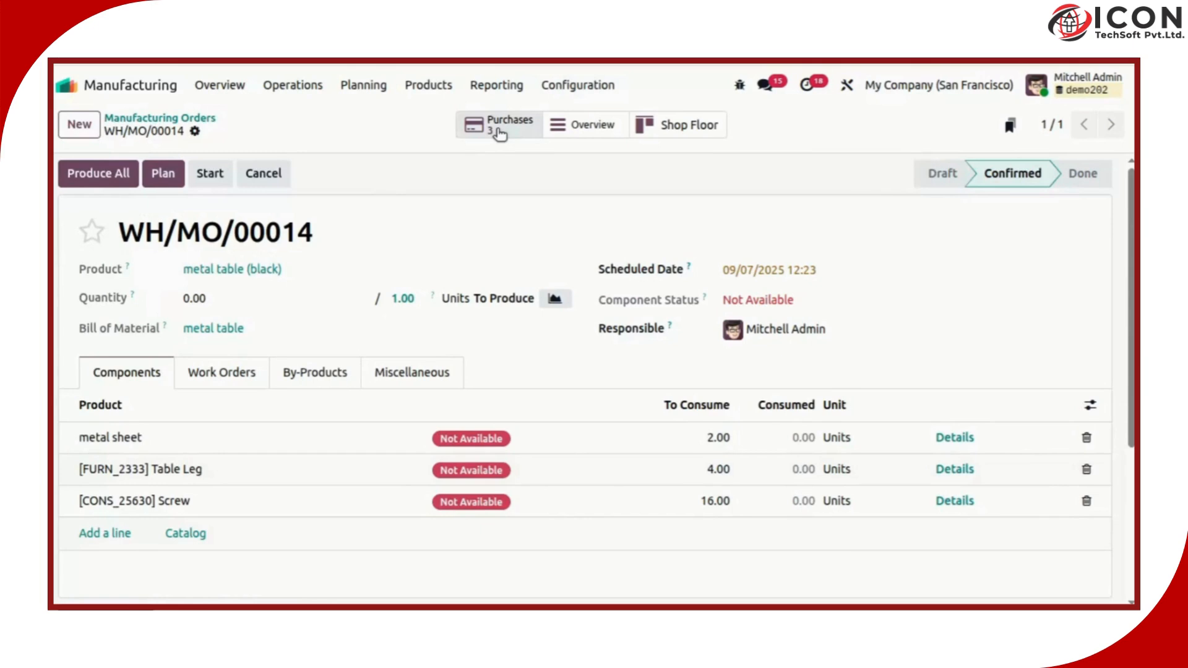
Look over the purchase orders generated from the manufacturing order and return to the order
left_click(523, 125)
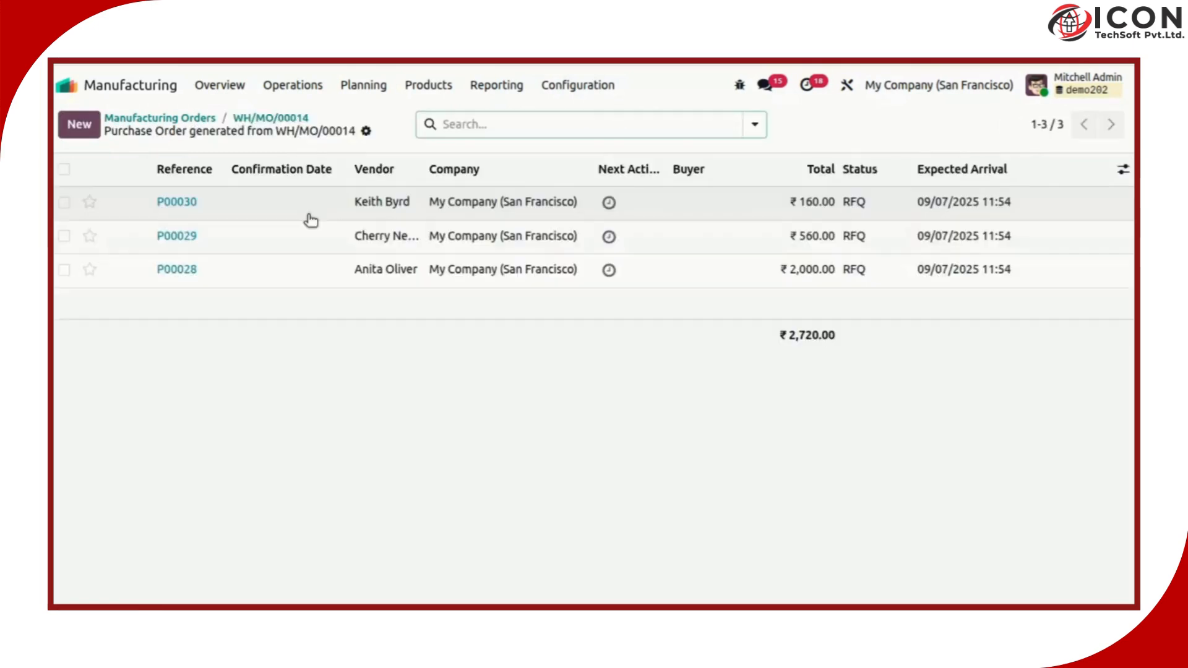
left_click(294, 119)
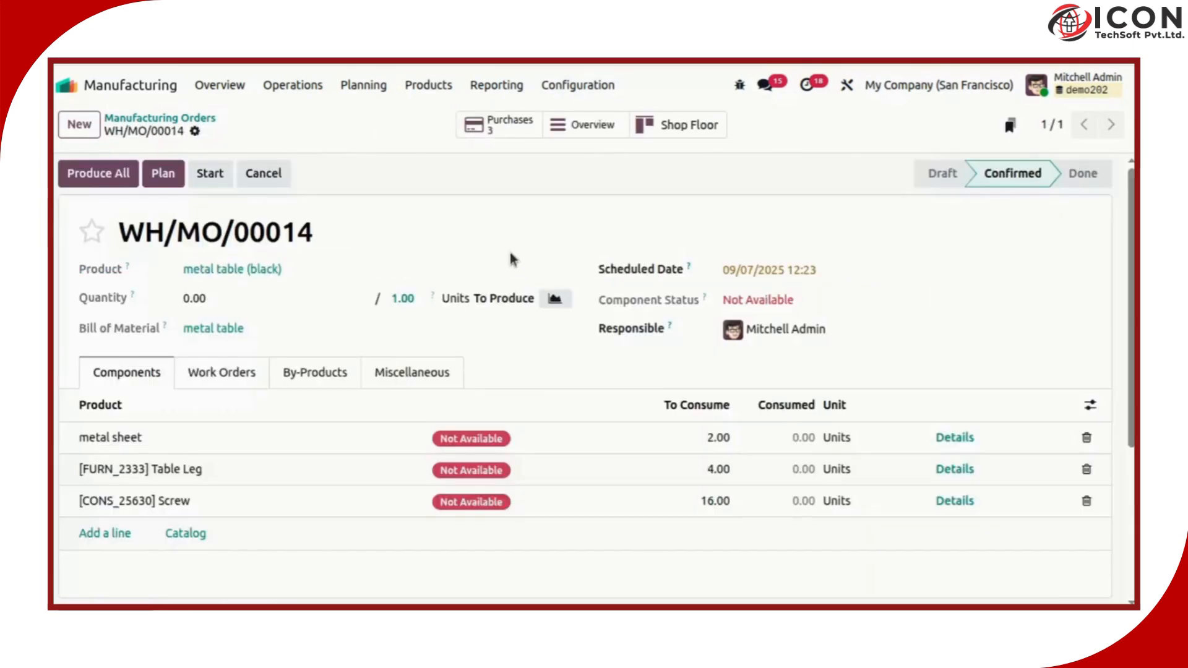
scroll(511, 253, "down", 1)
scroll(64, 413, "up", 1)
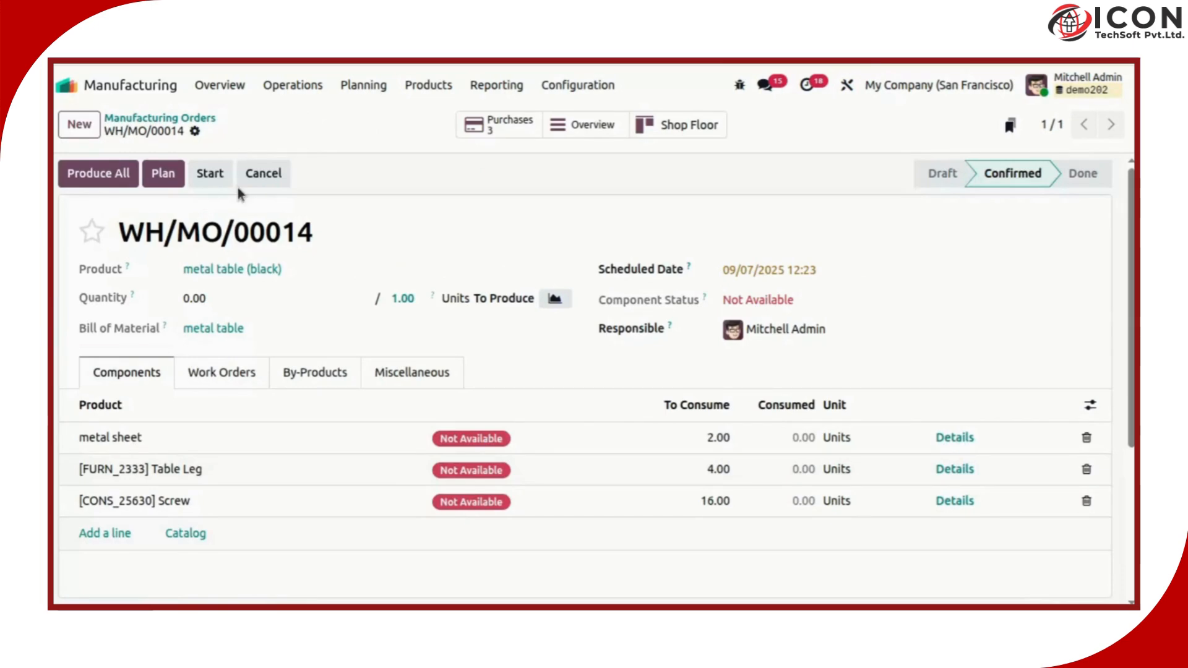
left_click(500, 124)
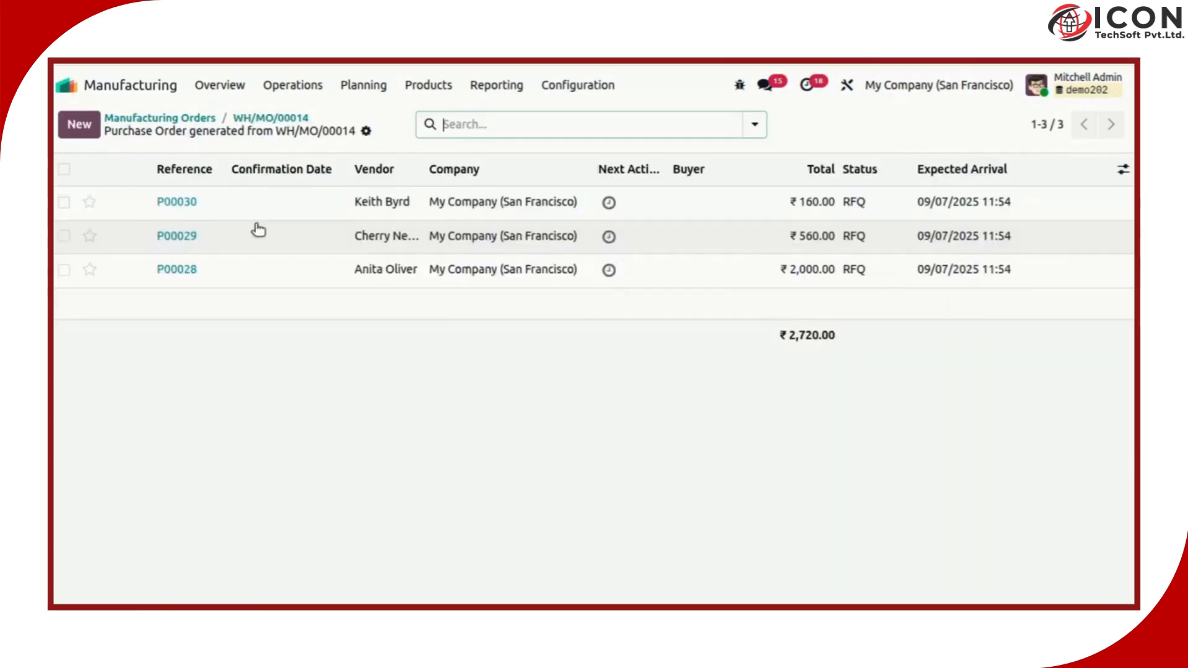
left_click(267, 122)
Confirm the Screw request for quotation, receive and validate the delivery, and return to the generated purchase orders
left_click(504, 124)
left_click(263, 204)
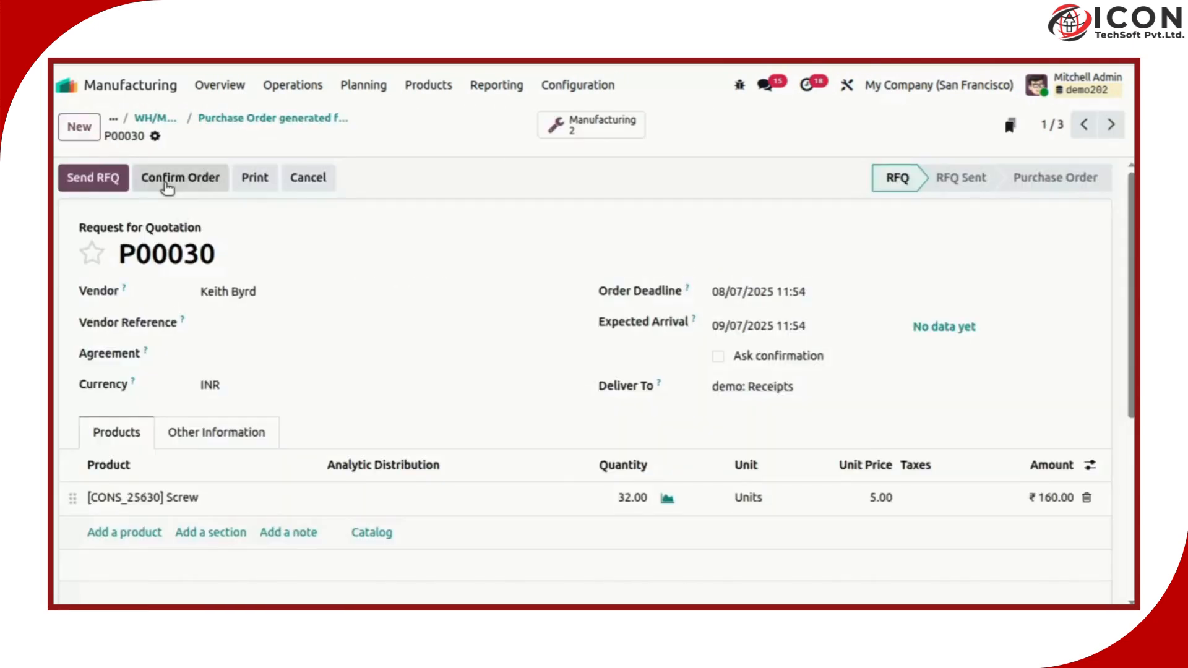
left_click(188, 181)
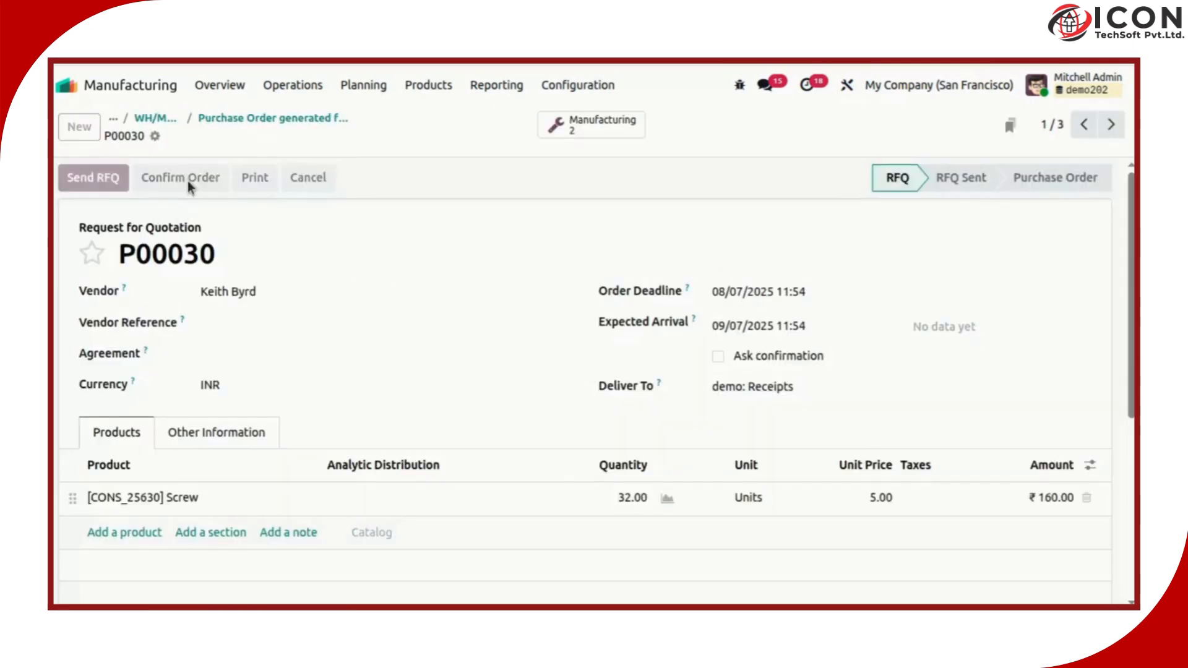
left_click(90, 181)
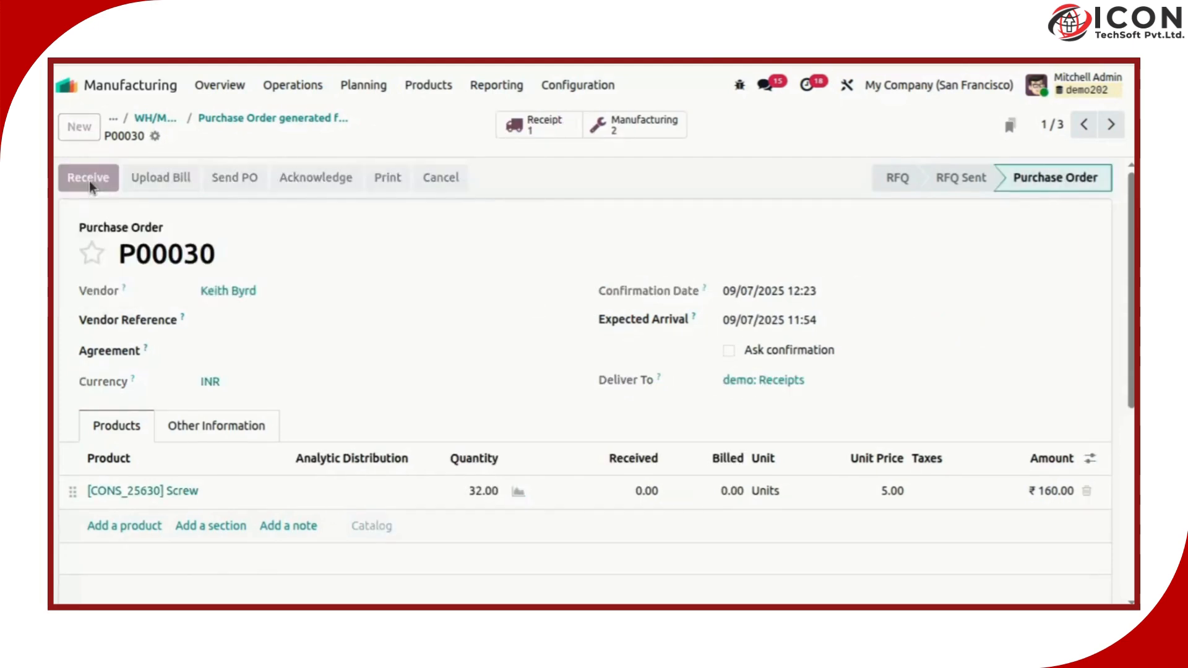
left_click(91, 182)
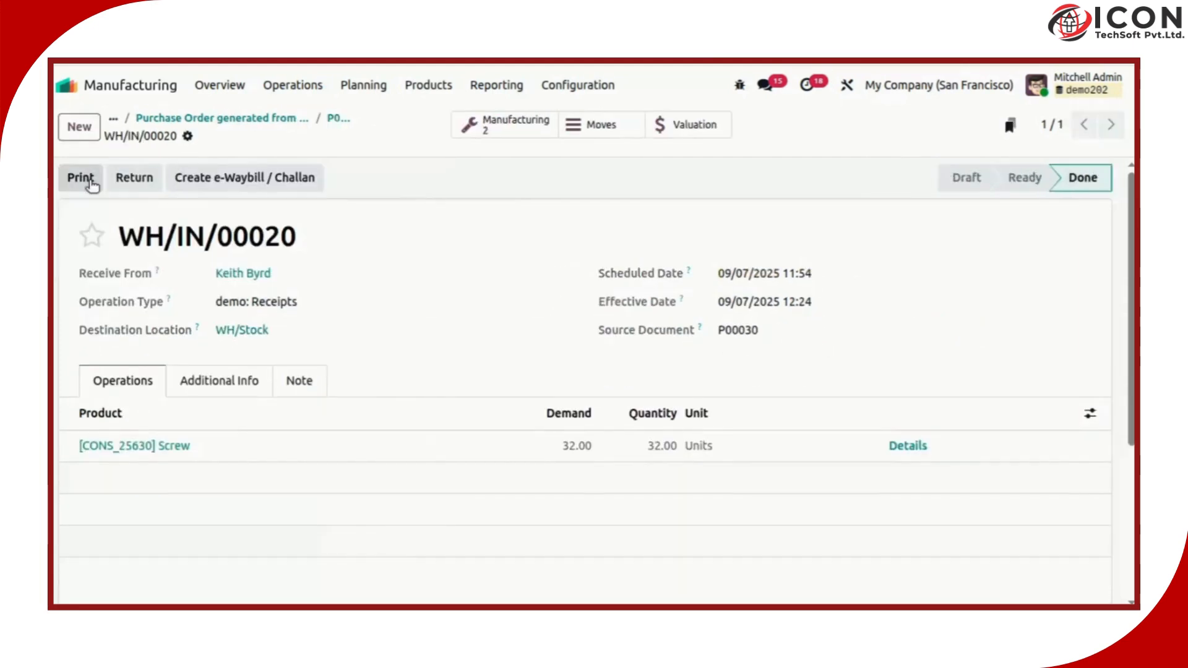
left_click(229, 118)
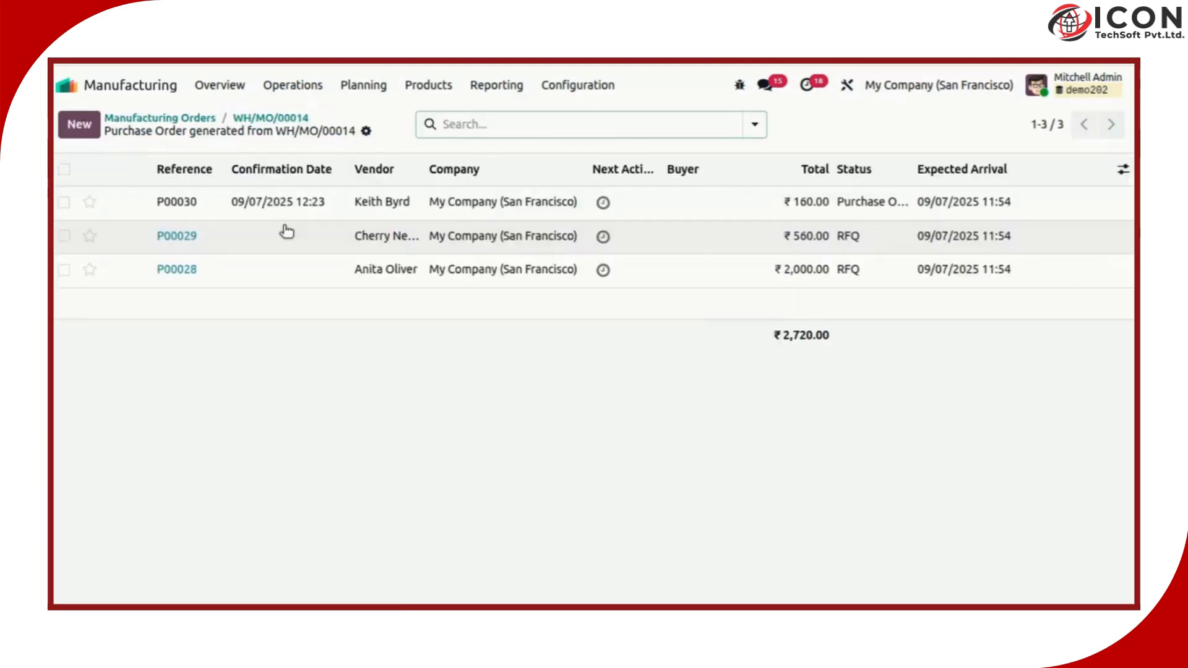
Confirm the Table Leg request for quotation, receive and validate the delivery, and return to the generated purchase orders
left_click(287, 232)
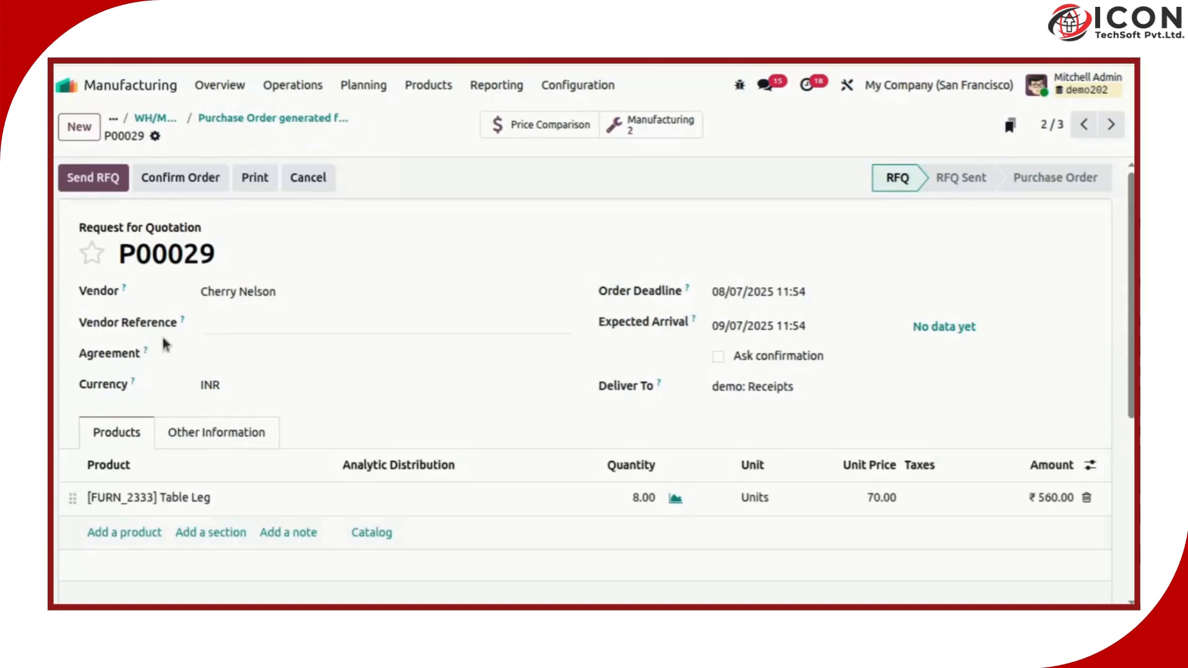
left_click(186, 178)
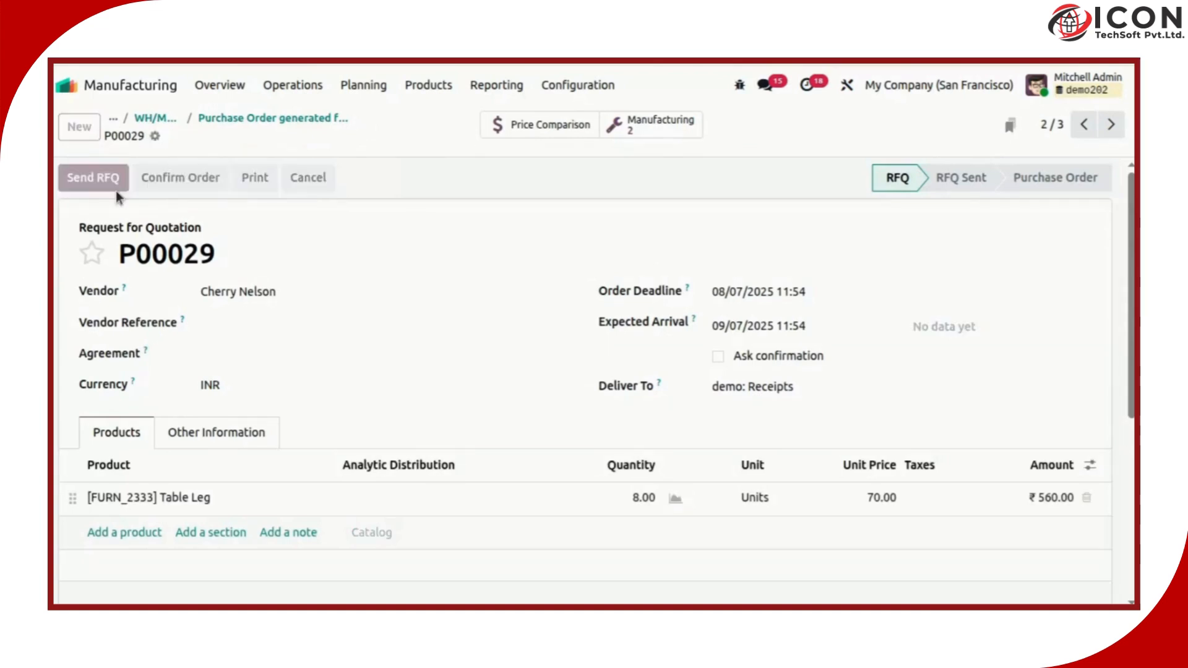
left_click(94, 181)
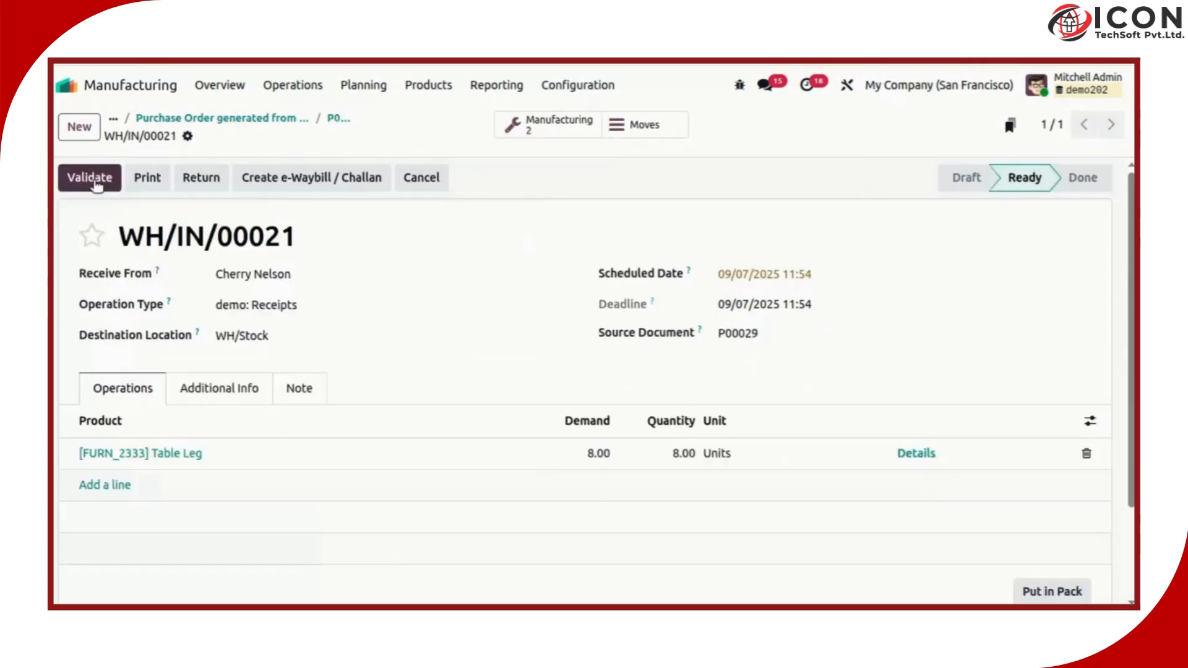
left_click(94, 181)
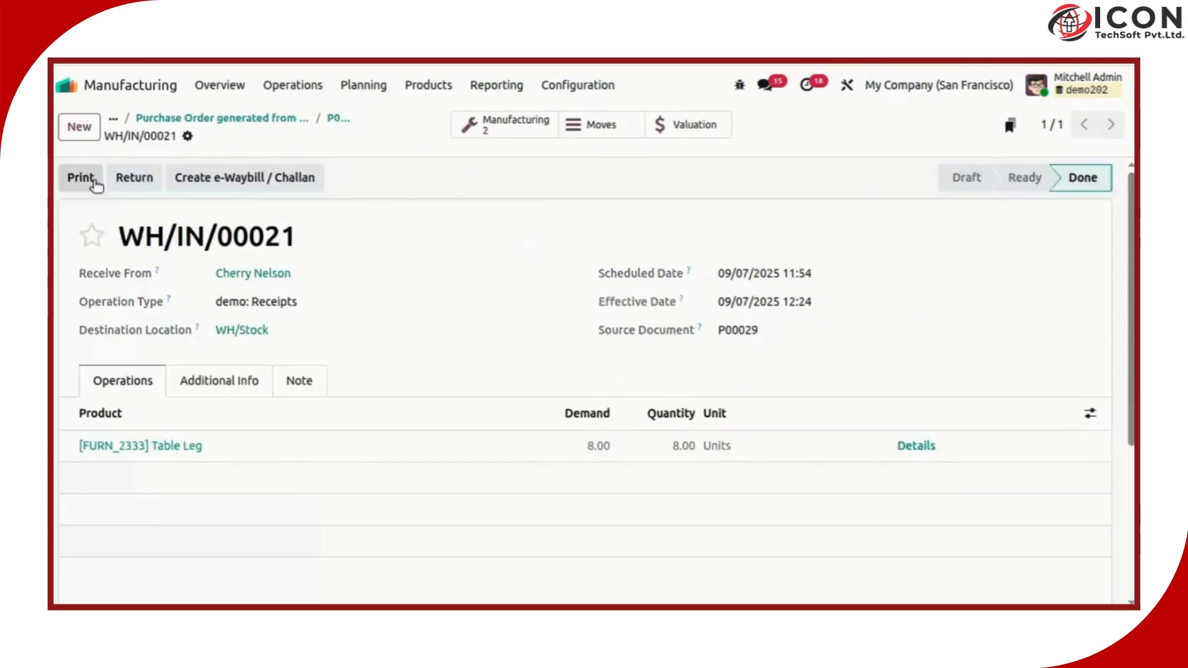
left_click(271, 118)
Confirm the metal sheet request for quotation, receive and validate the delivery, and return to the manufacturing order
left_click(241, 272)
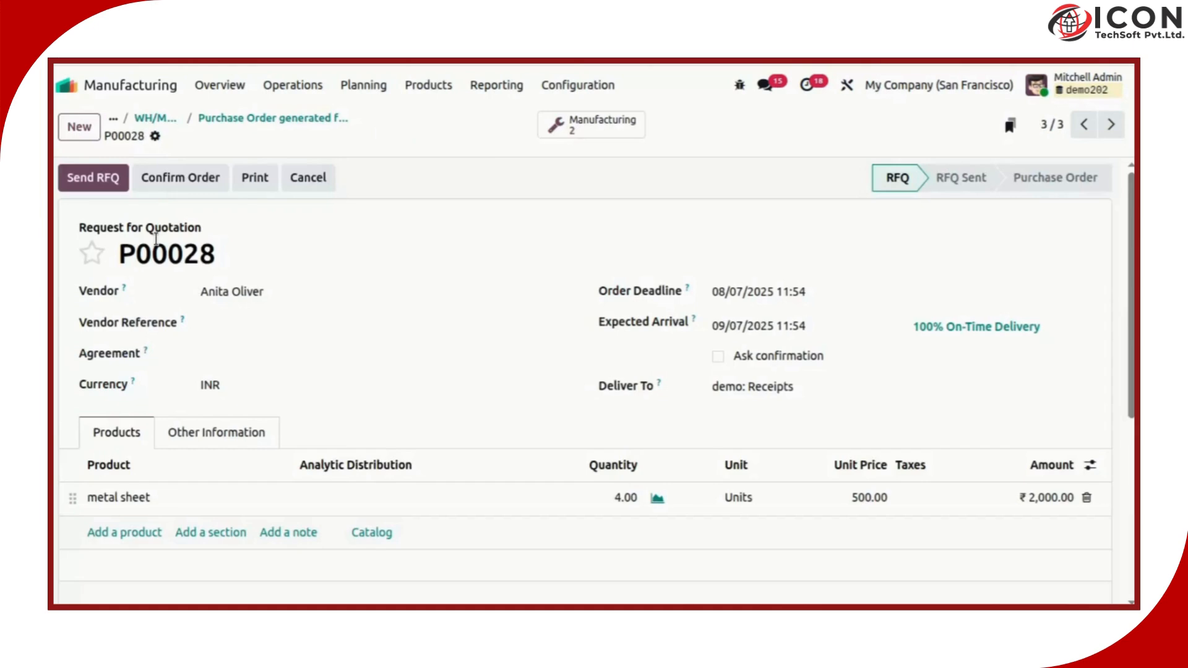
left_click(180, 173)
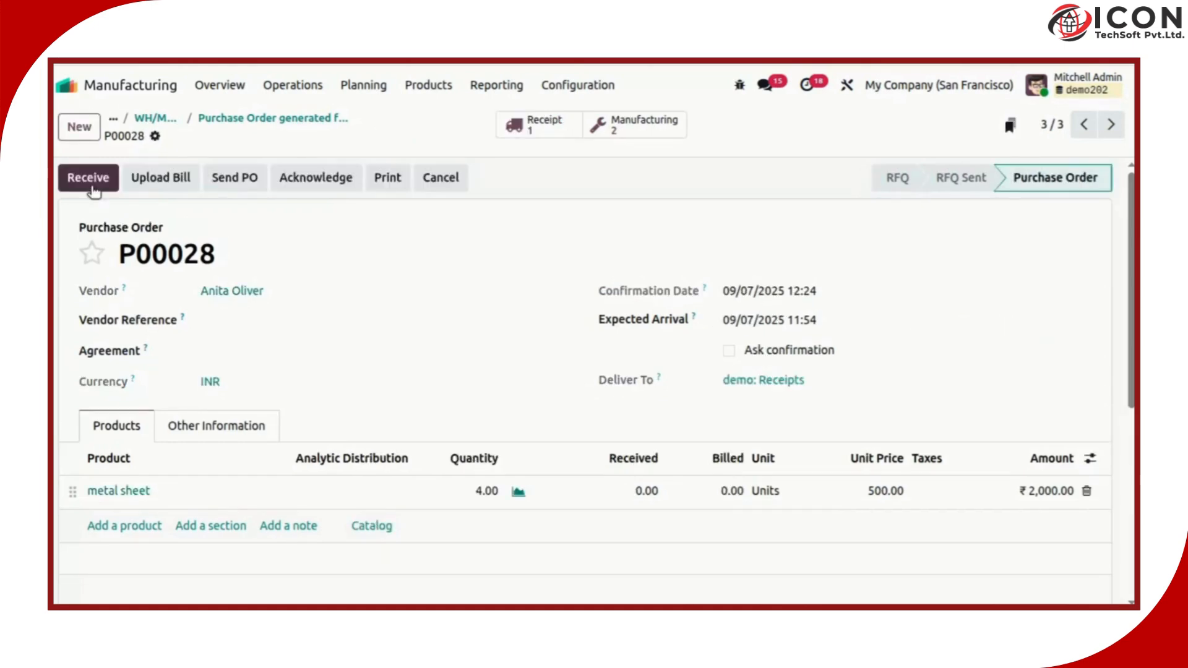
left_click(82, 187)
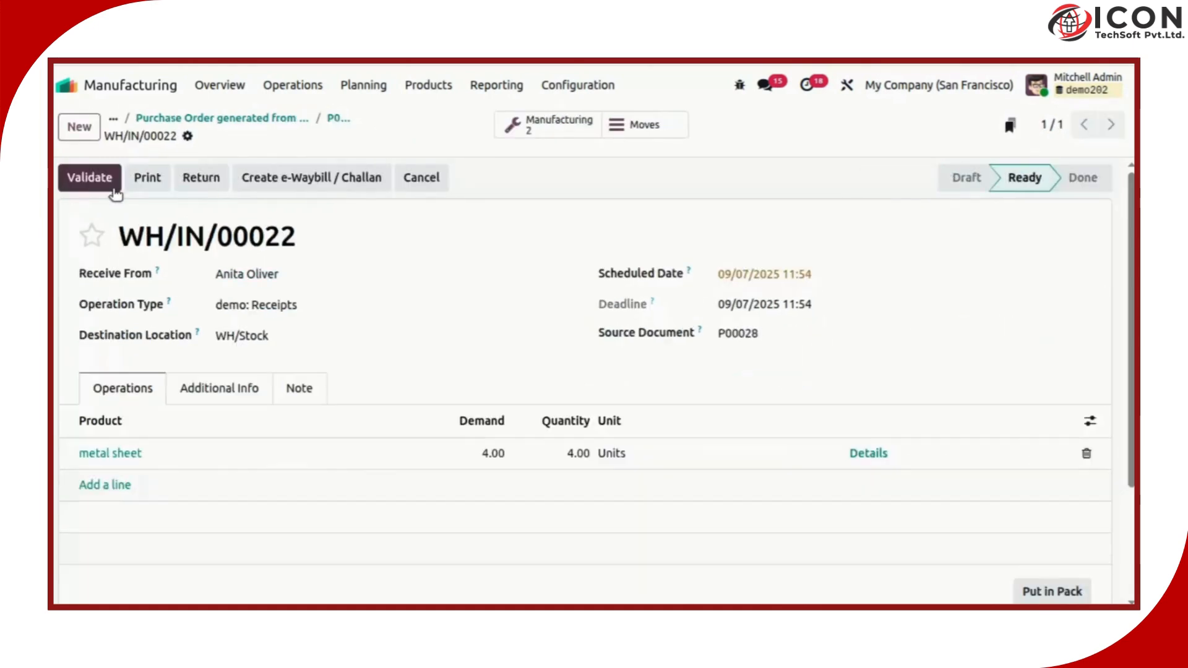
left_click(88, 177)
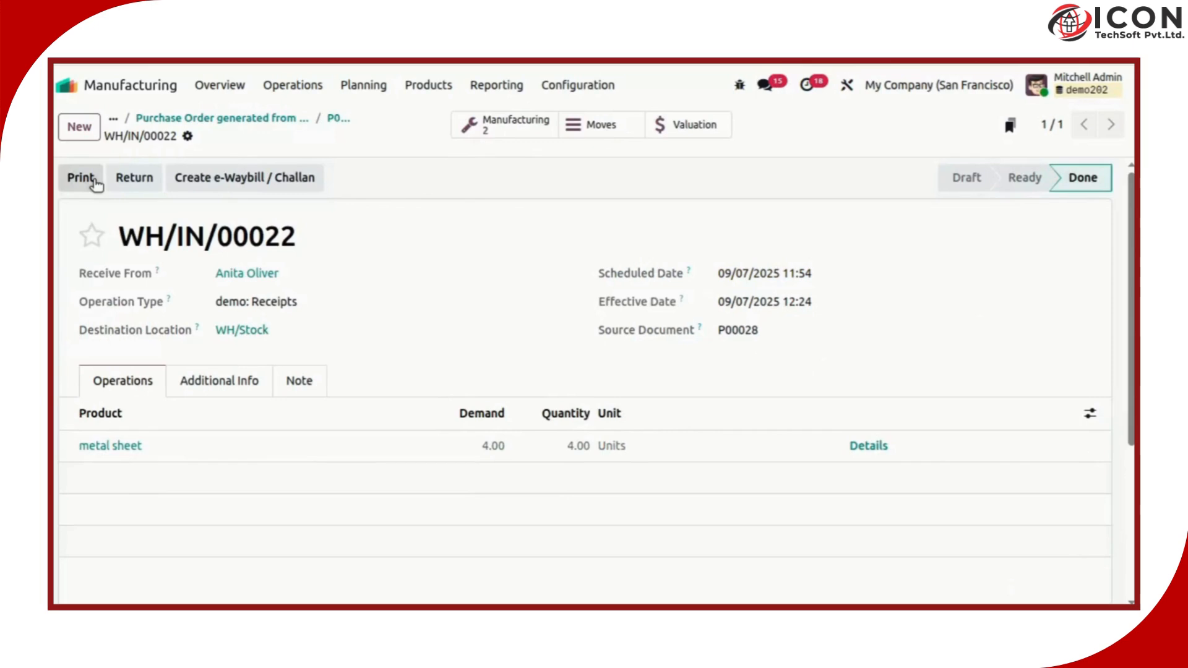
left_click(216, 117)
left_click(266, 118)
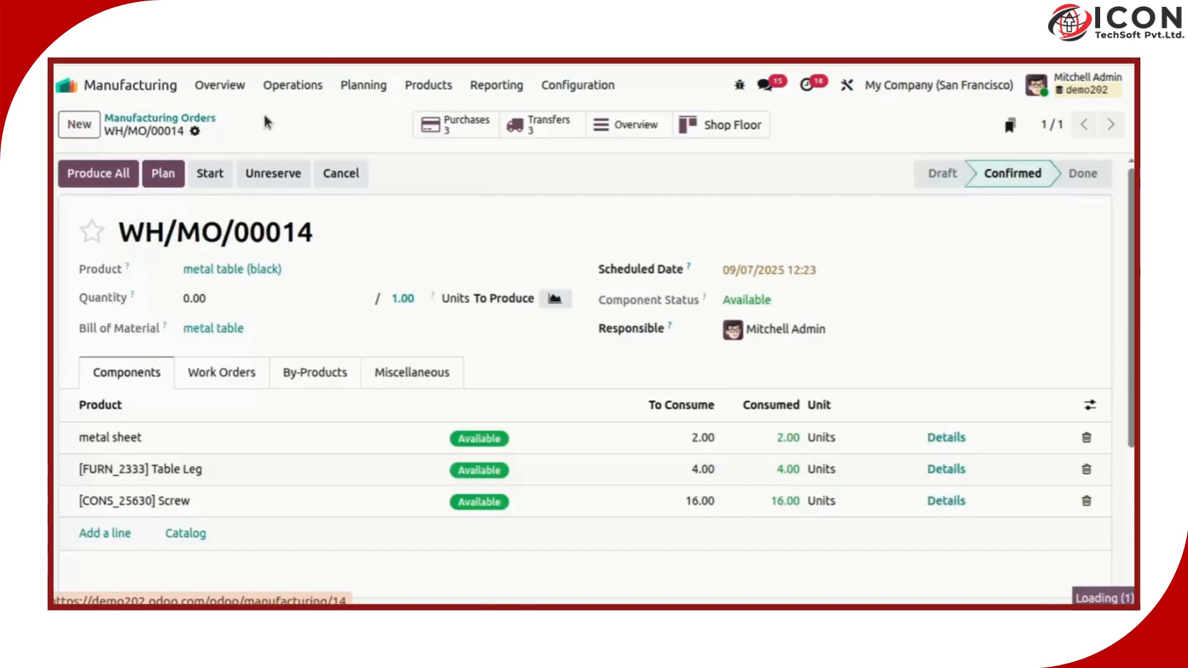
Review the manufacturing order's transfers, including the metal sheet receipt, and return to the order
left_click(542, 127)
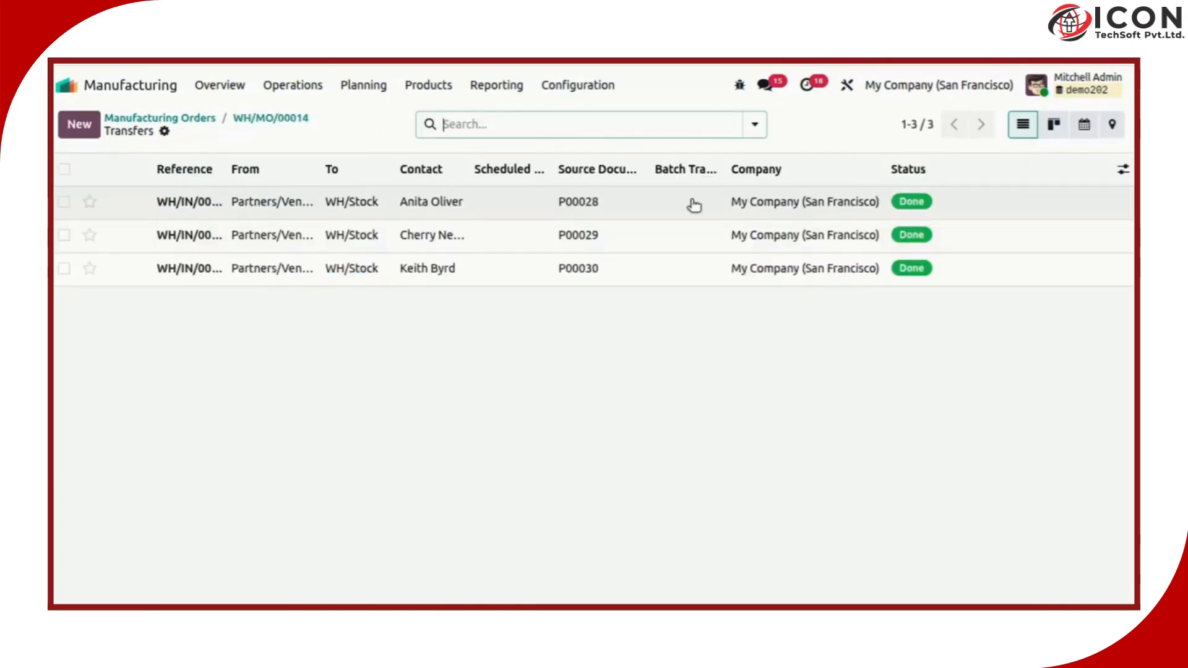
left_click(489, 213)
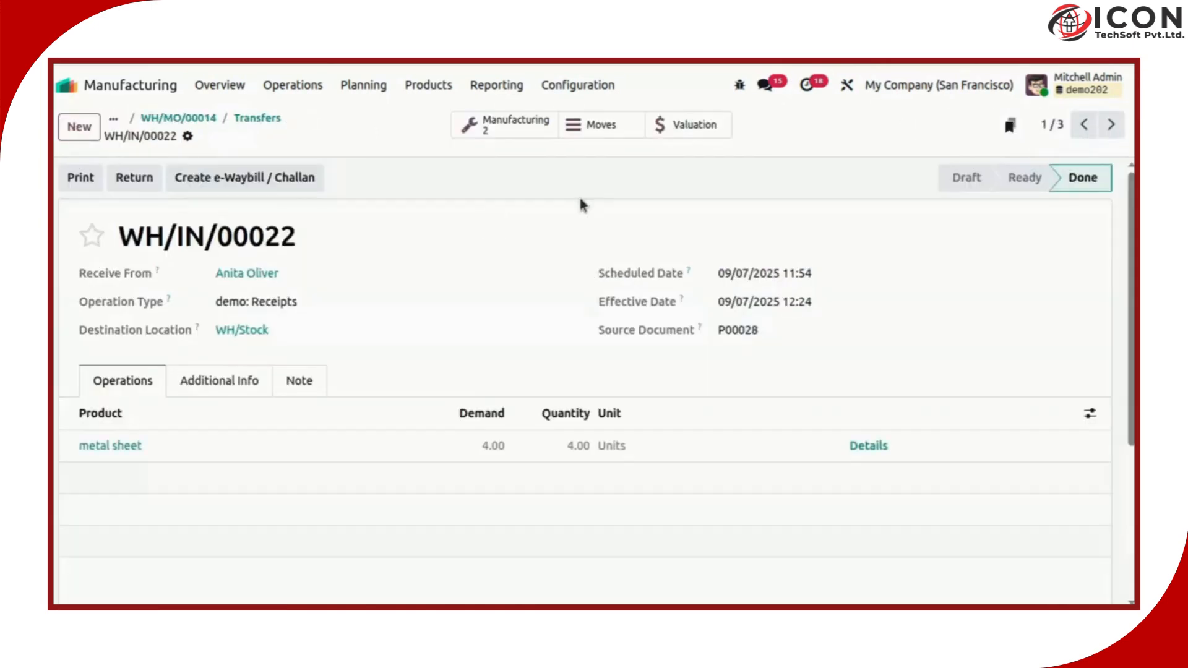
left_click(257, 119)
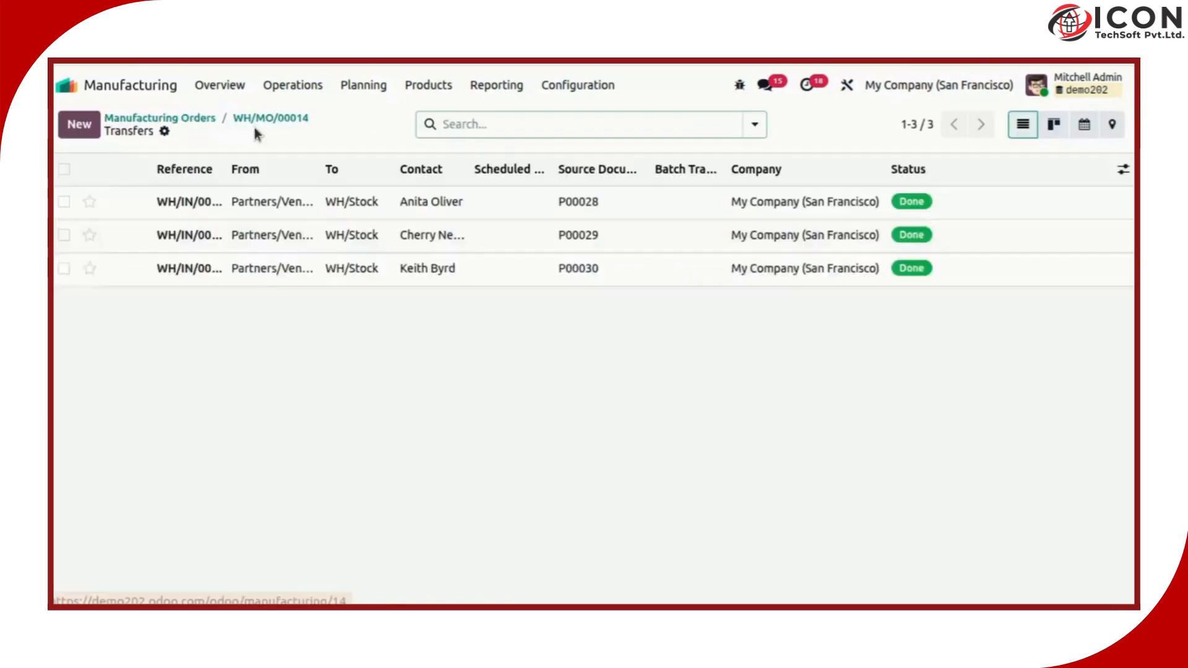
left_click(270, 119)
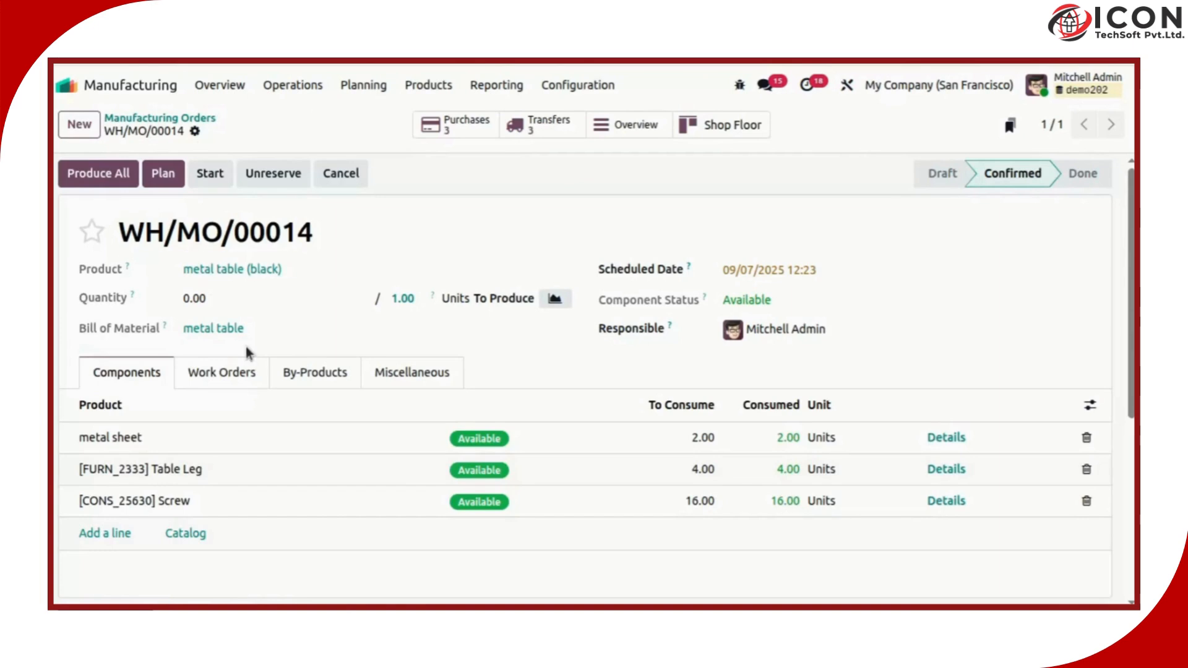
Start the manufacturing order, and start and finish its cutting work order
left_click(207, 377)
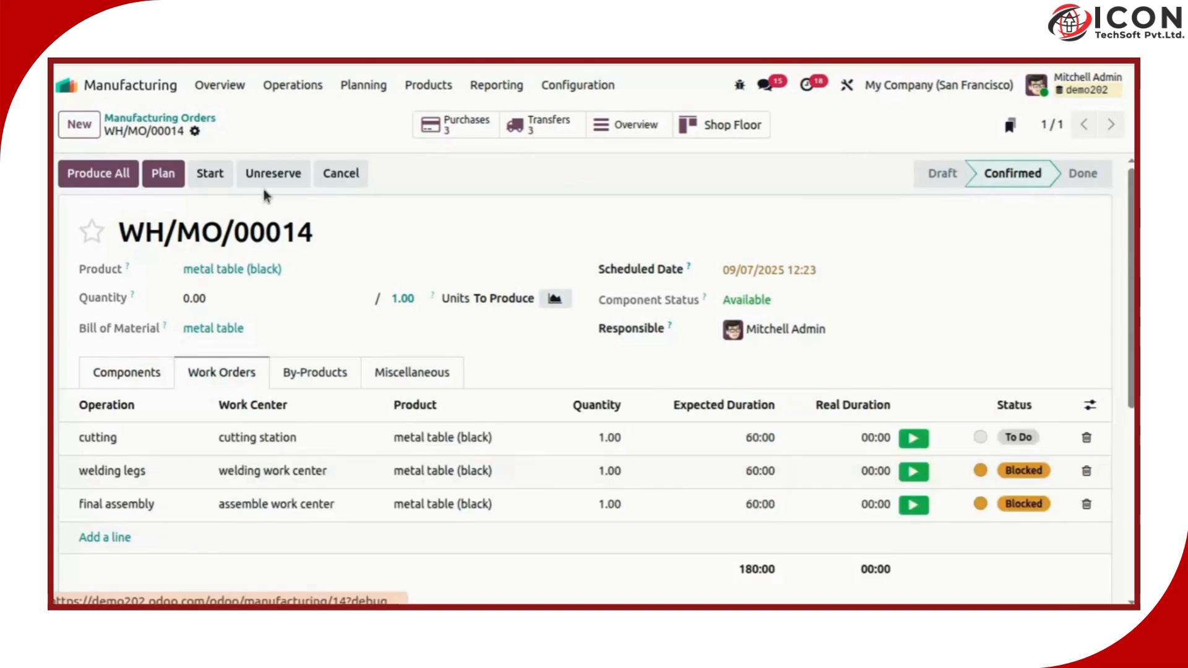
left_click(214, 177)
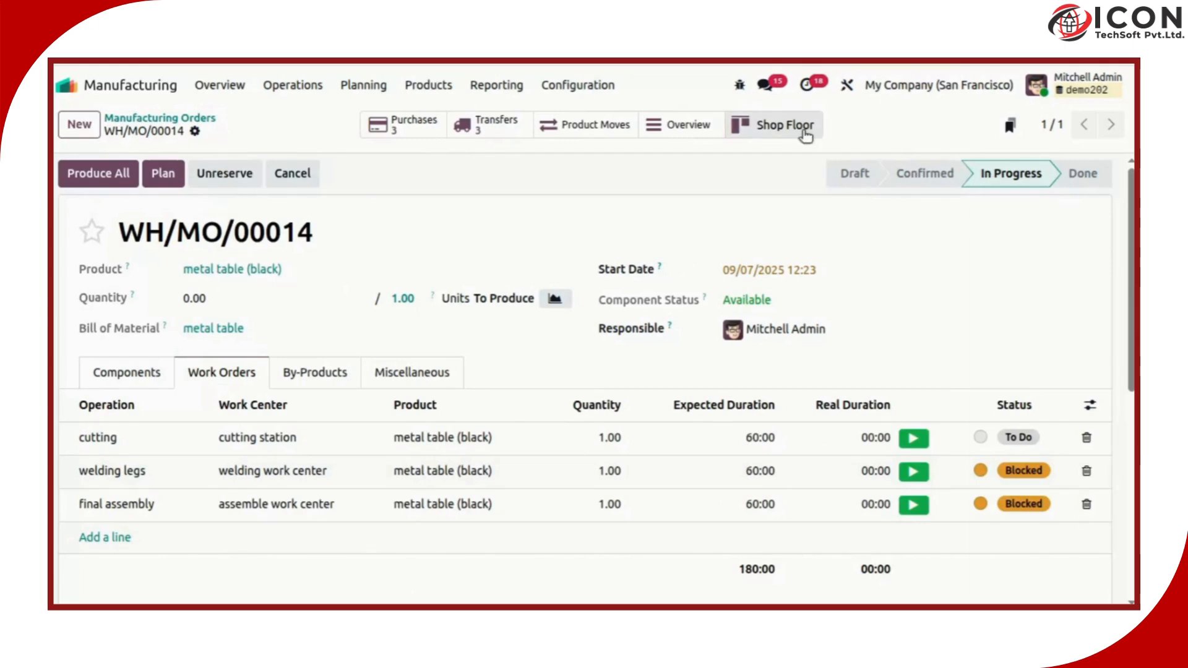
left_click(913, 443)
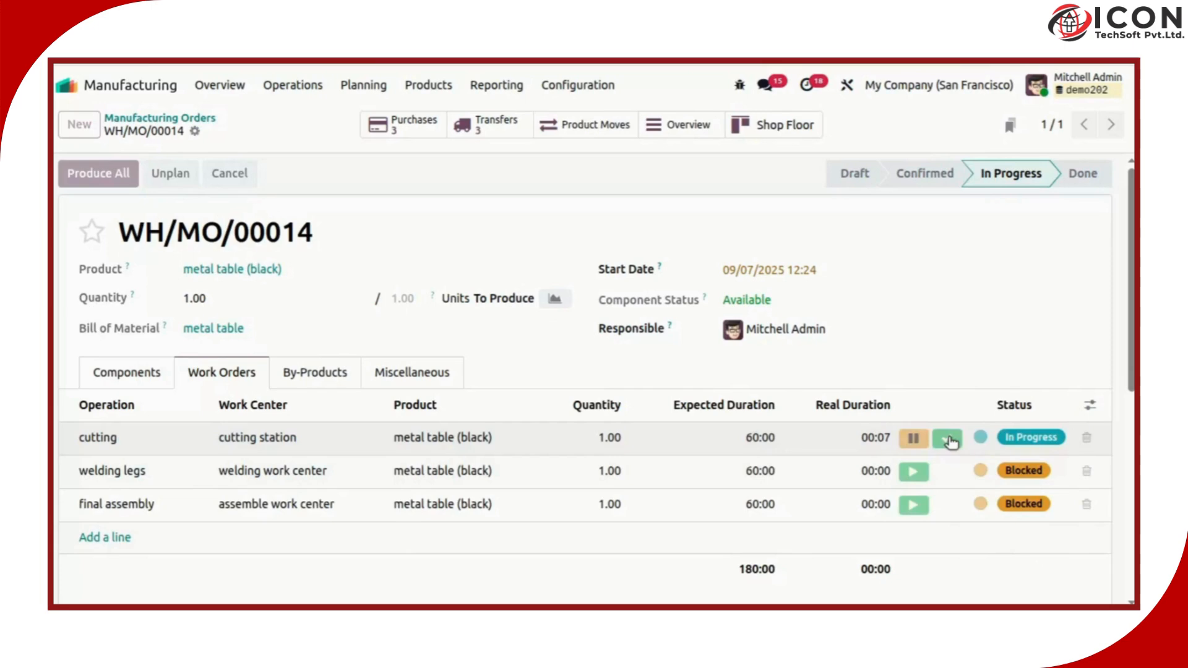
left_click(947, 438)
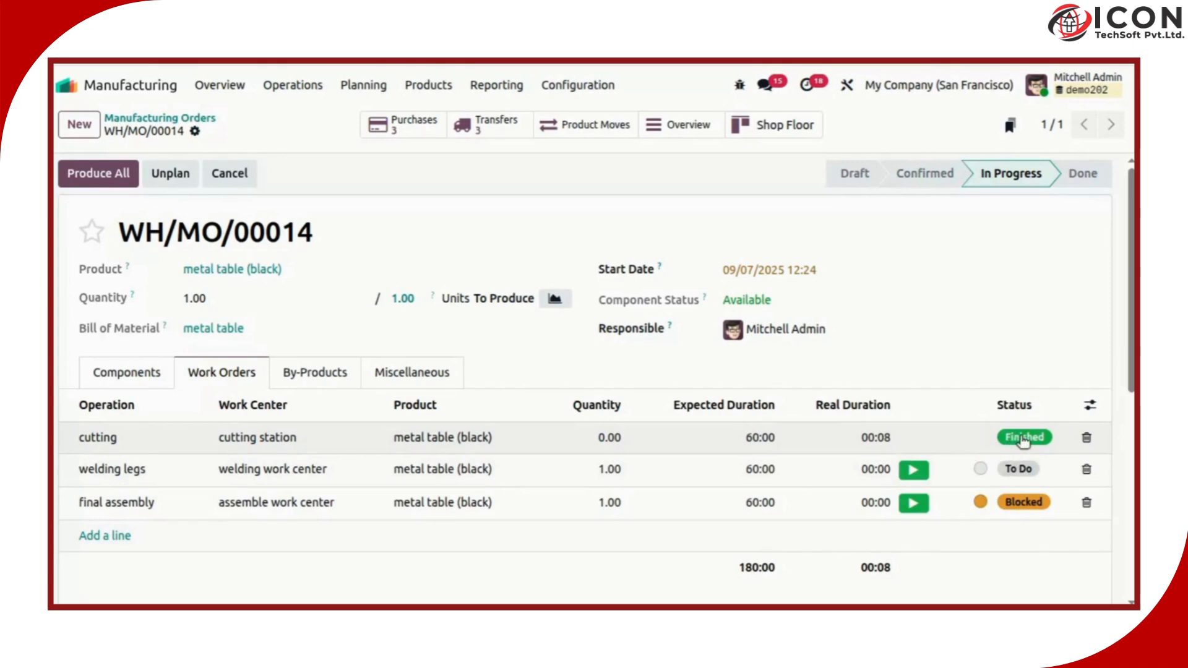
Check the order on the Shop Floor, and start and finish the welding legs work order
left_click(767, 130)
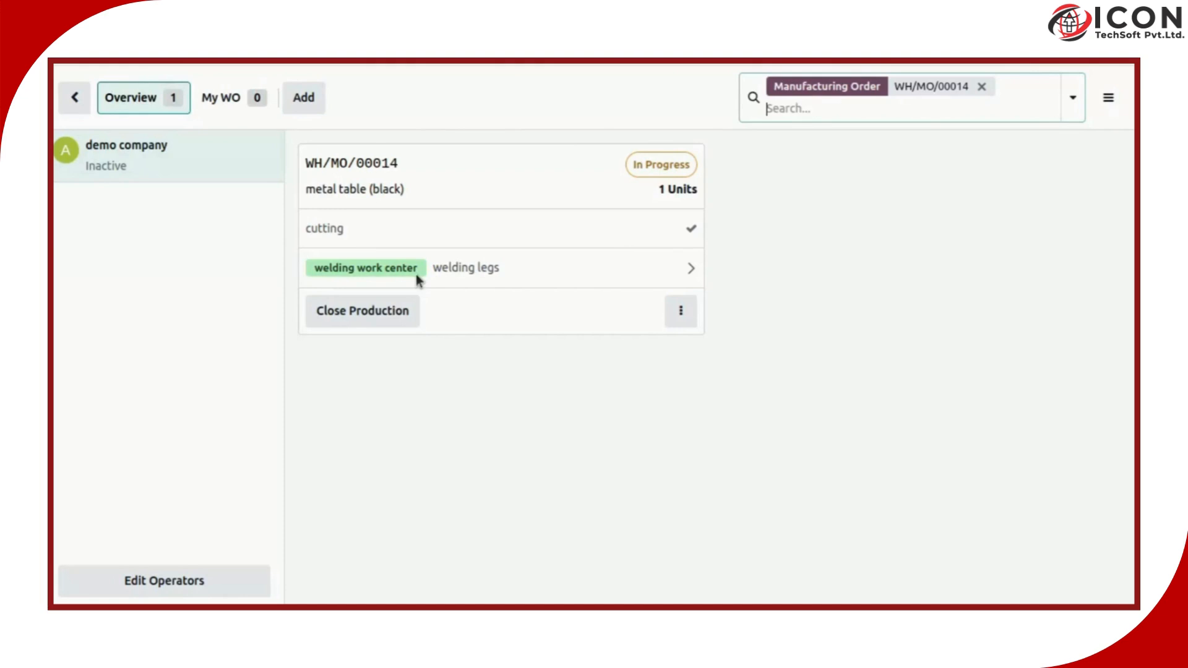
left_click(75, 98)
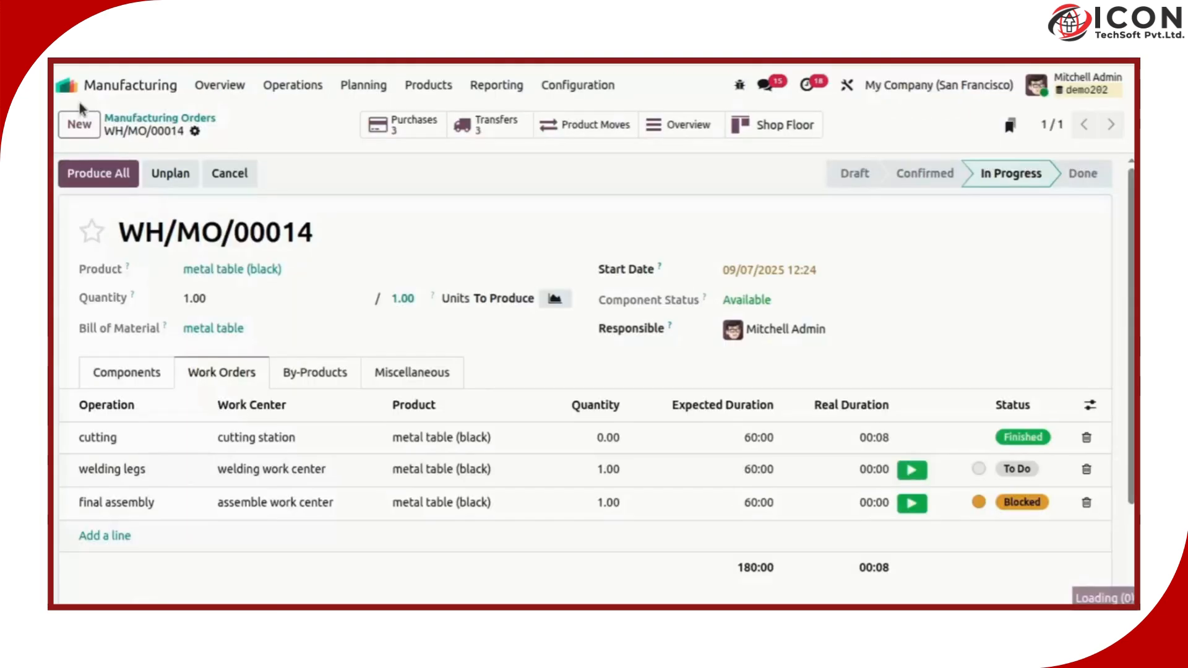
left_click(915, 475)
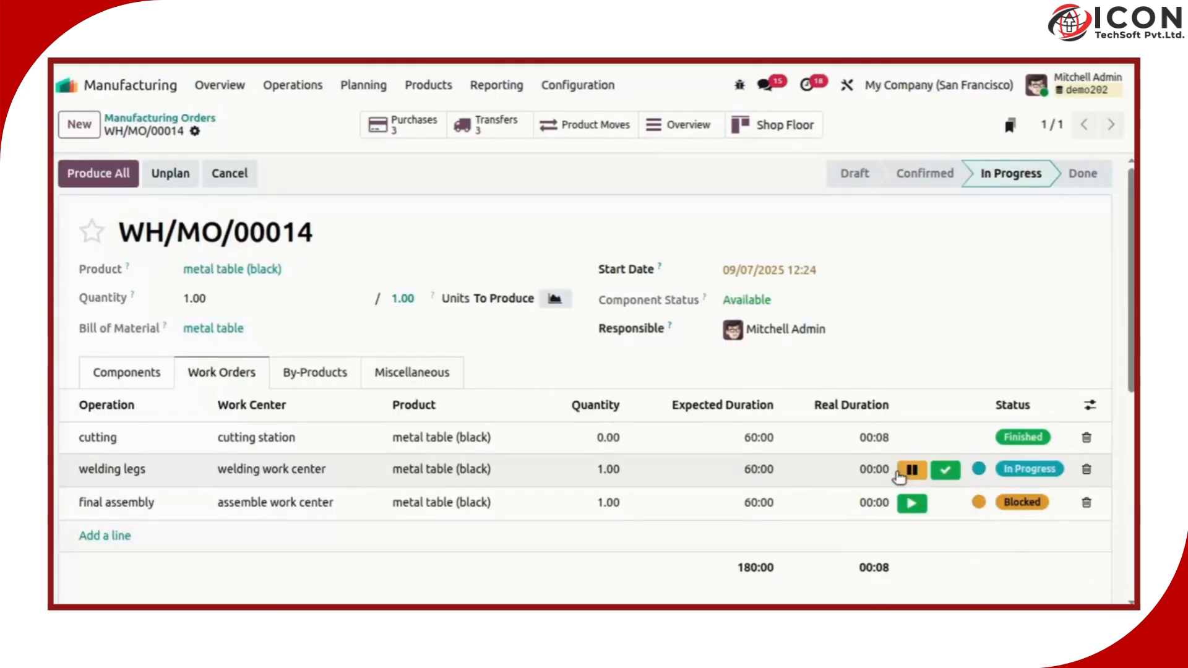
left_click(946, 472)
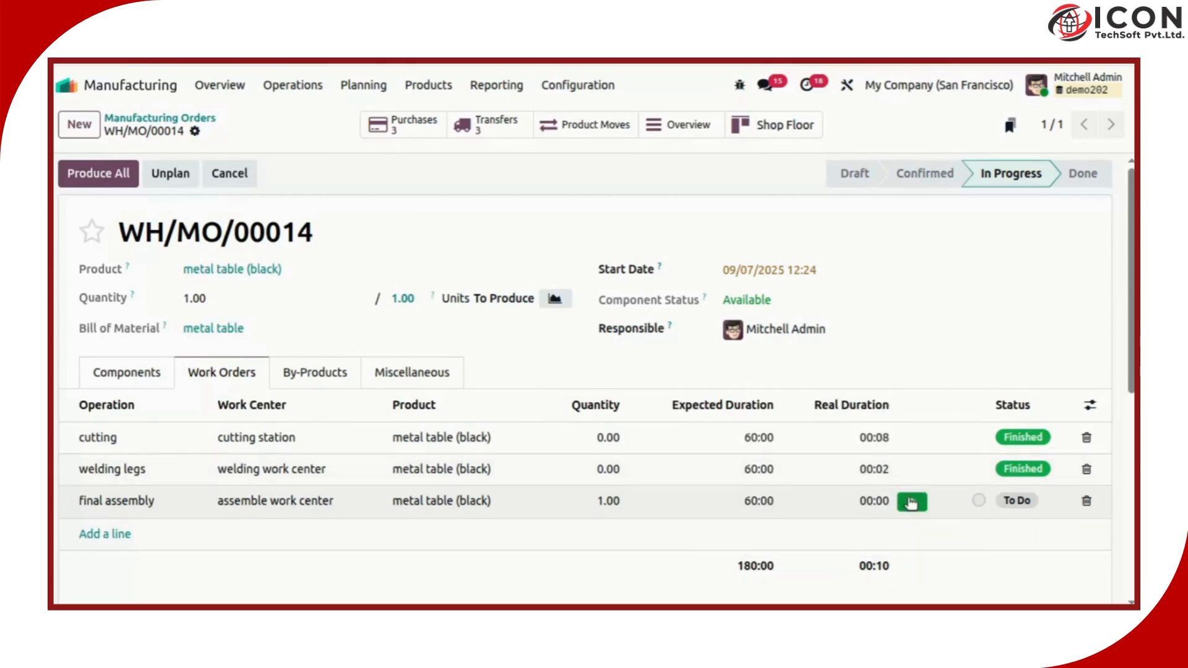
Start the final assembly work order and try to mark it as done
left_click(911, 503)
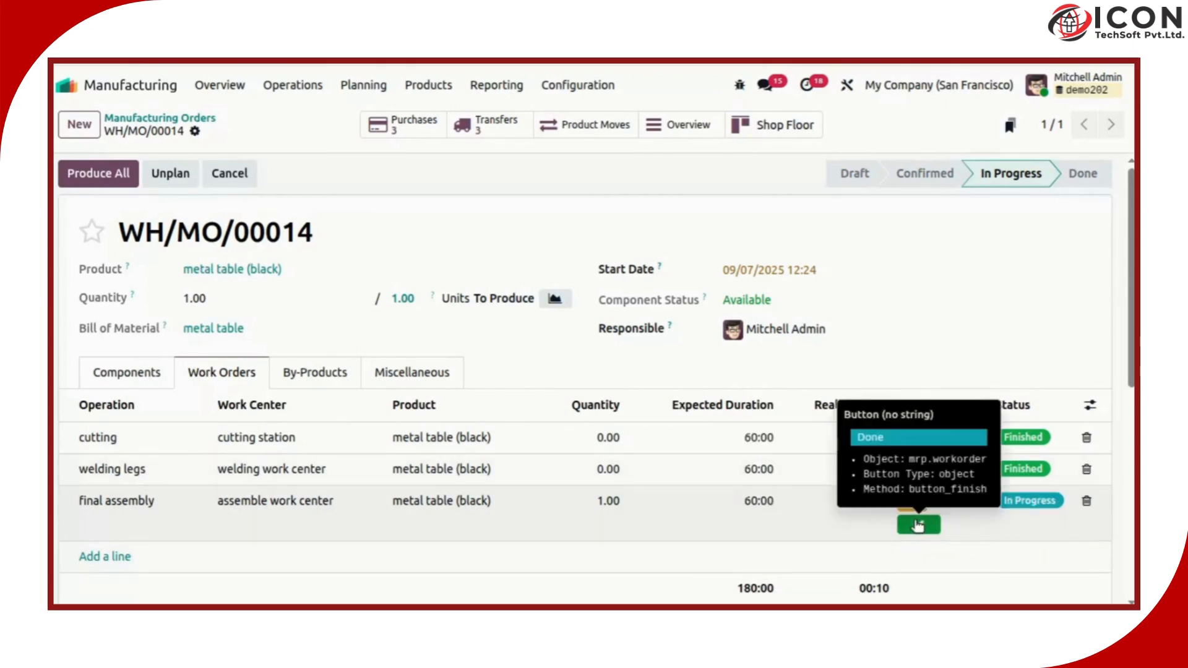
left_click(918, 525)
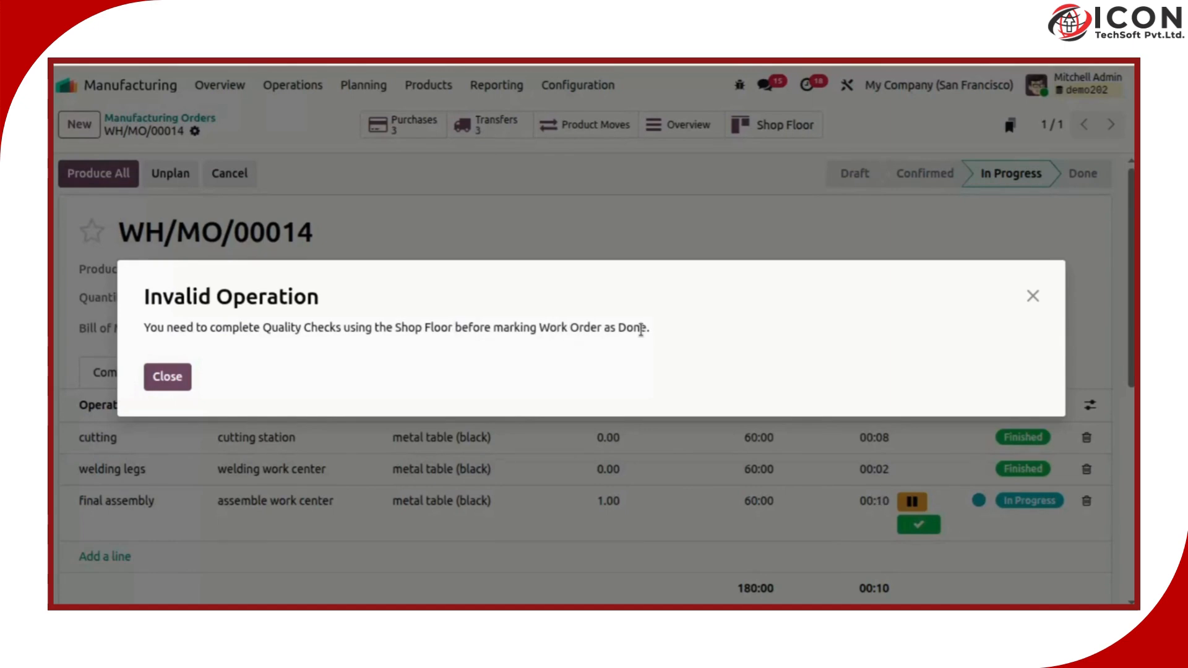
left_click(166, 377)
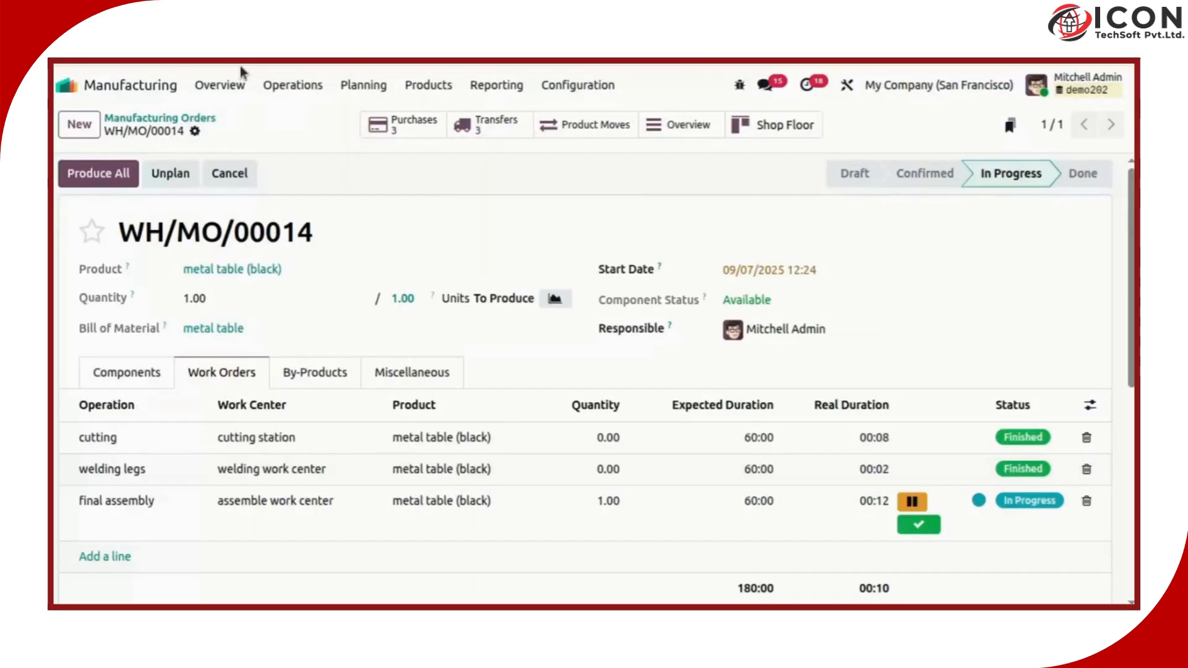
Duplicate the browser tab and switch to the Quality app in it
right_click(368, 63)
left_click(442, 169)
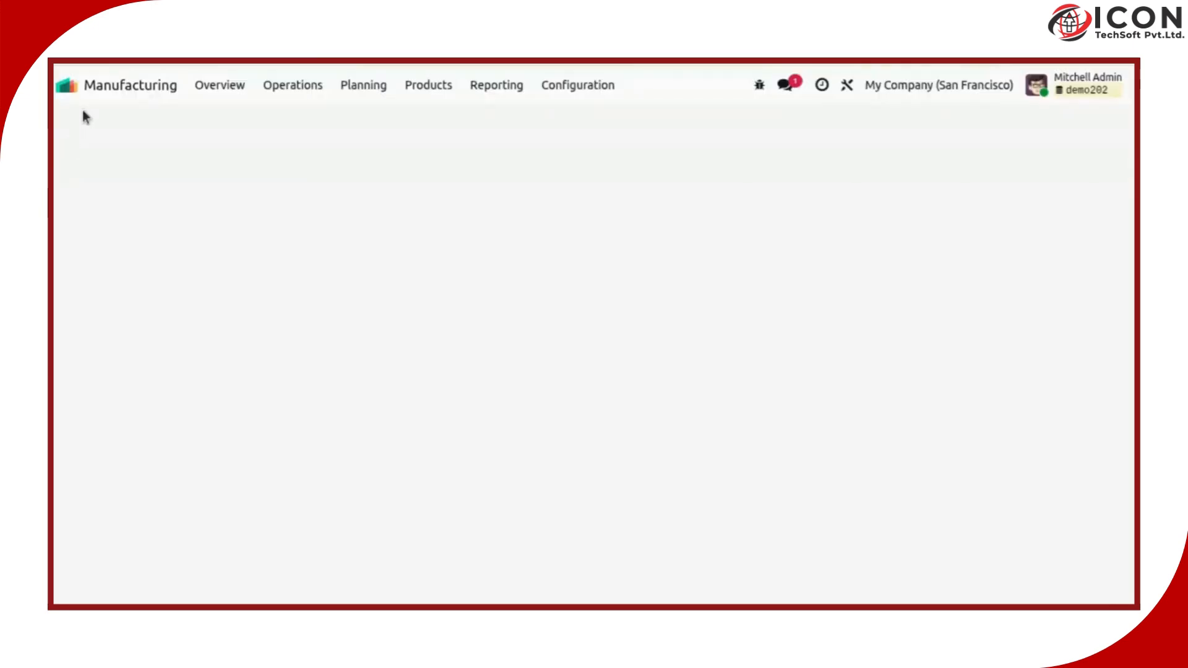
left_click(94, 93)
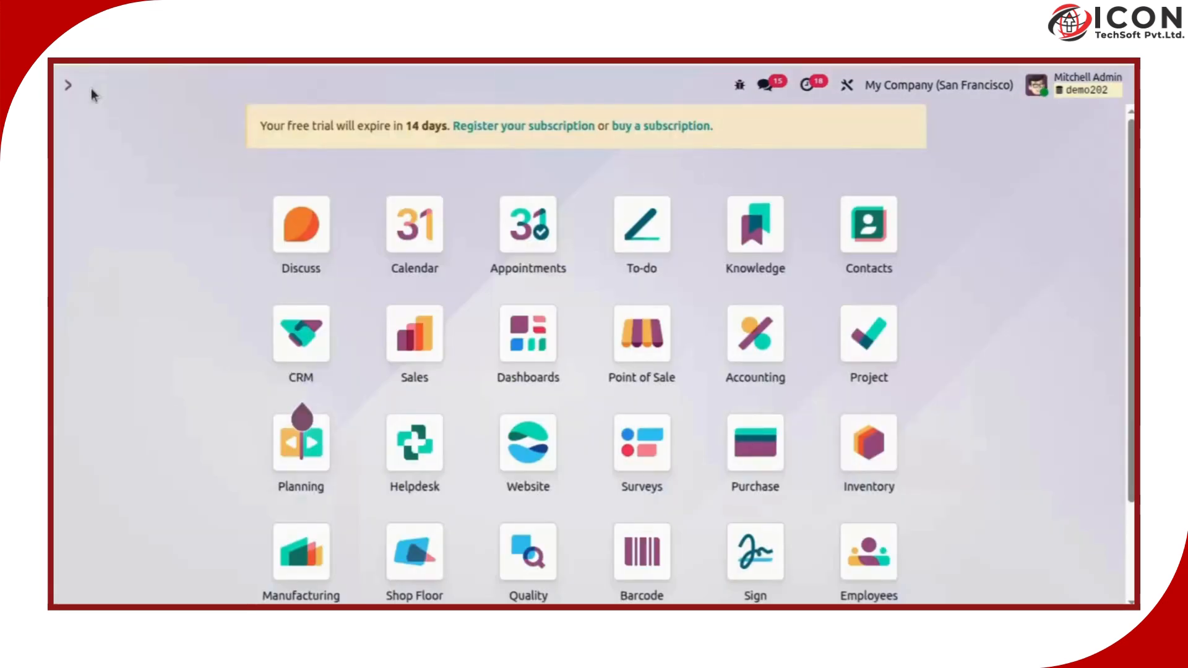
type("qua")
key("Return")
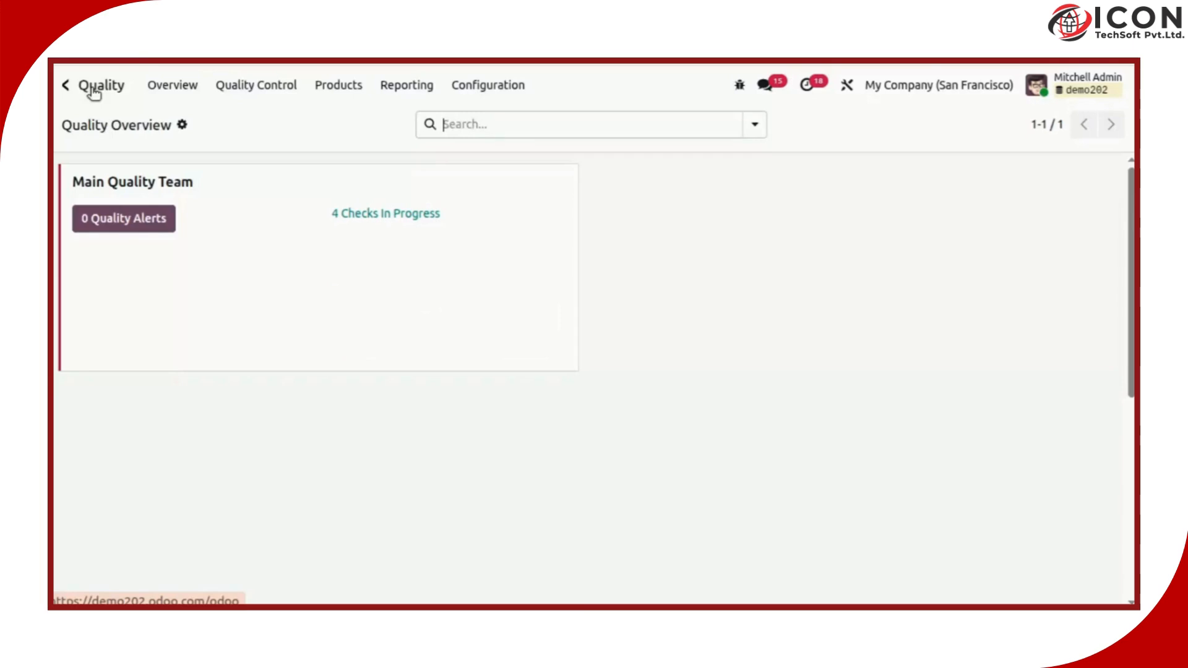
List all quality checks without the default filter and pass the to-do final assembly check for metal table (black)
left_click(275, 88)
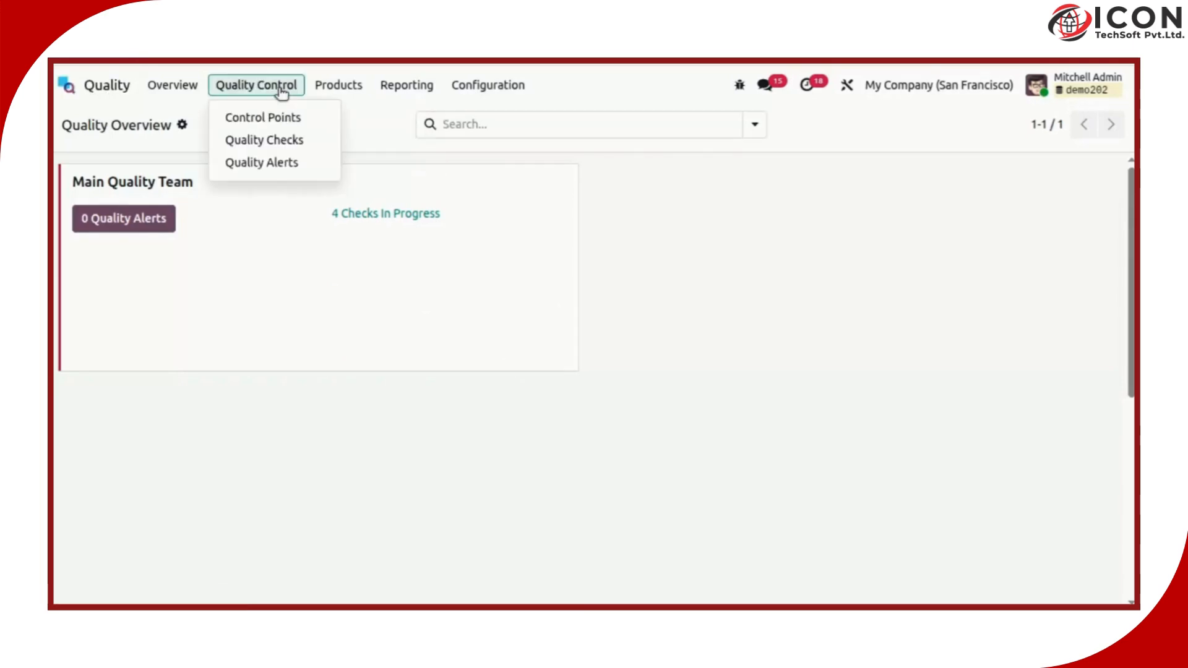
left_click(249, 139)
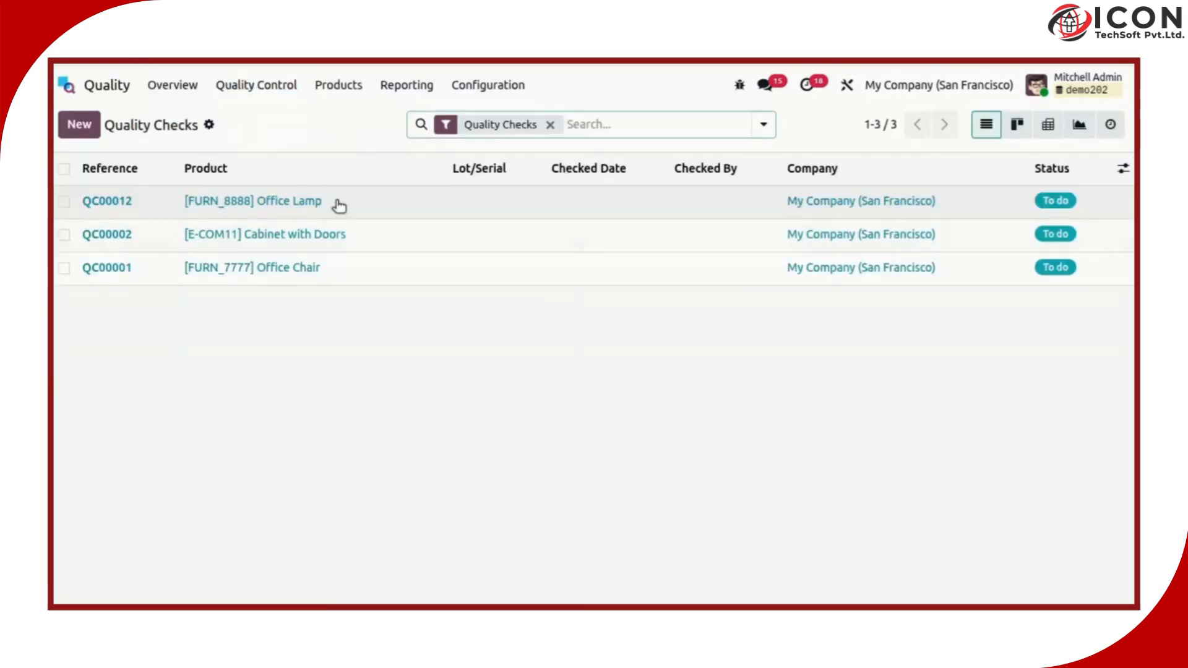
left_click(550, 124)
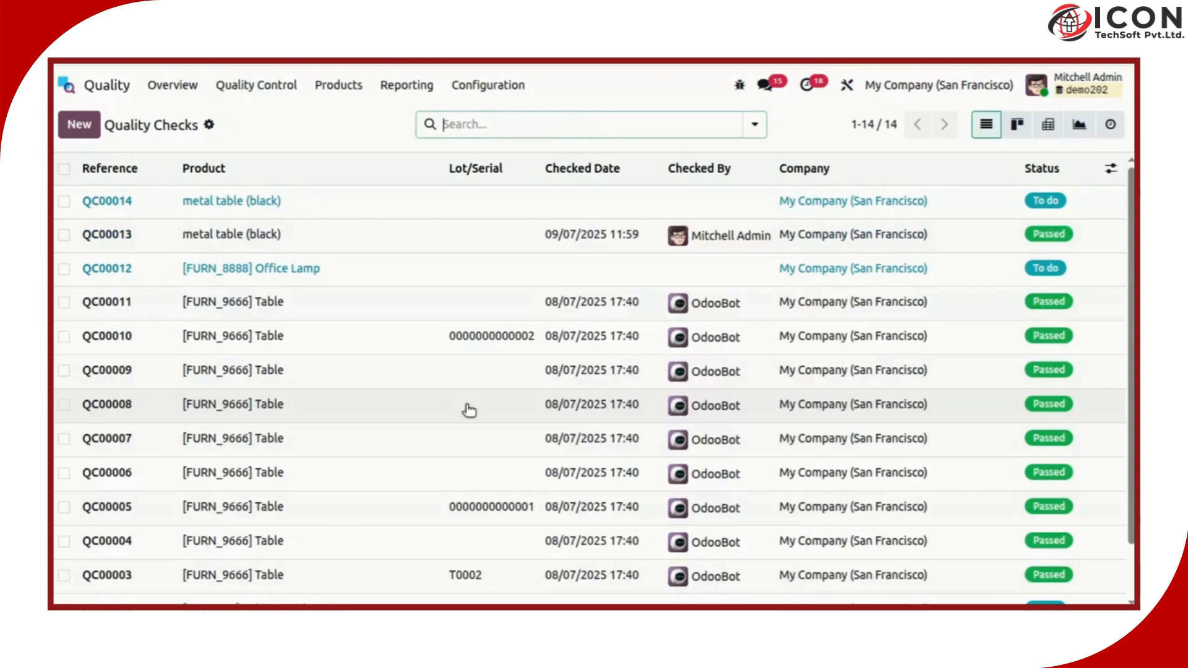
left_click(279, 204)
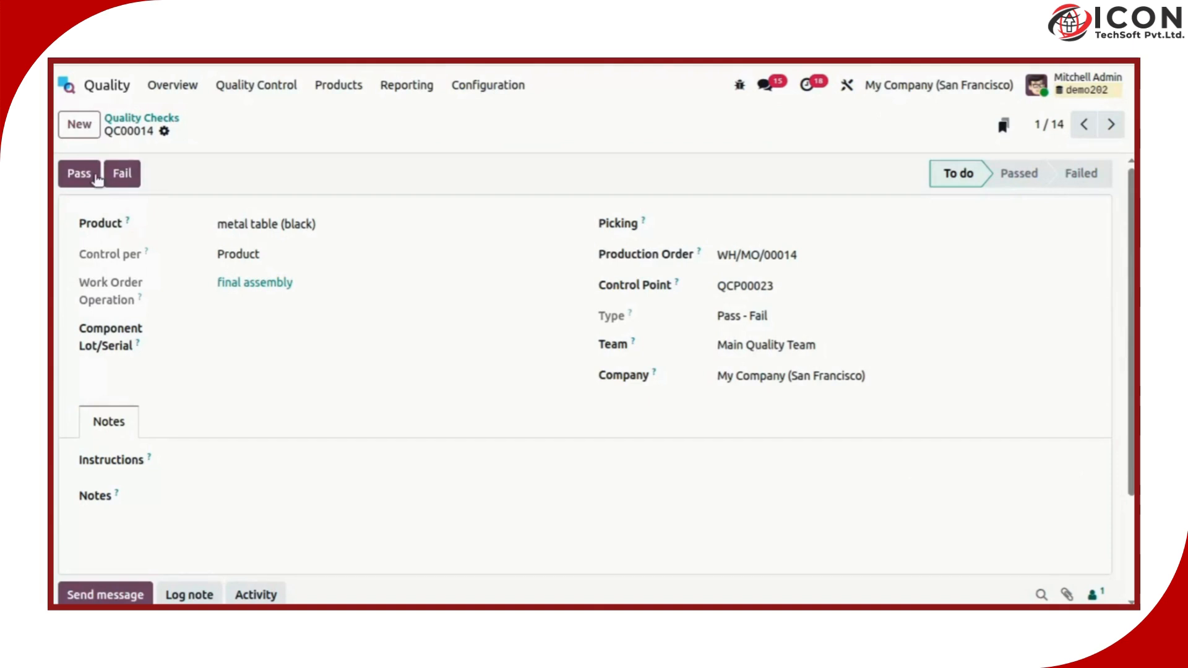
left_click(75, 179)
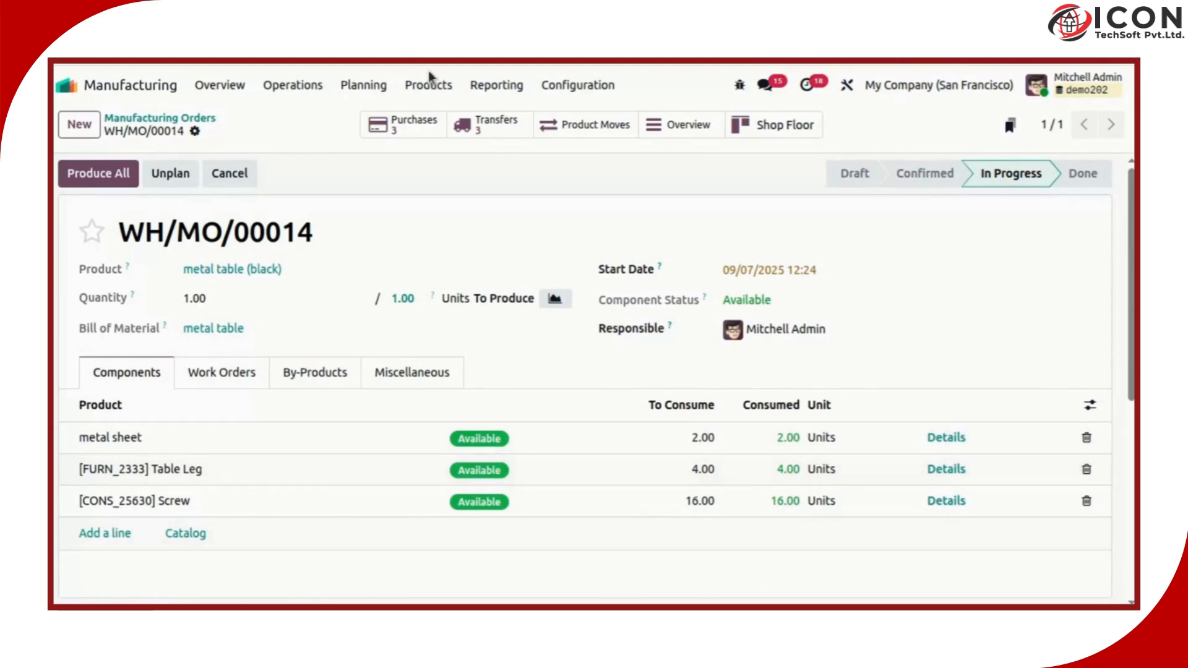
Review the manufacturing order's purchase orders and transfers once more and return to the order
left_click(415, 124)
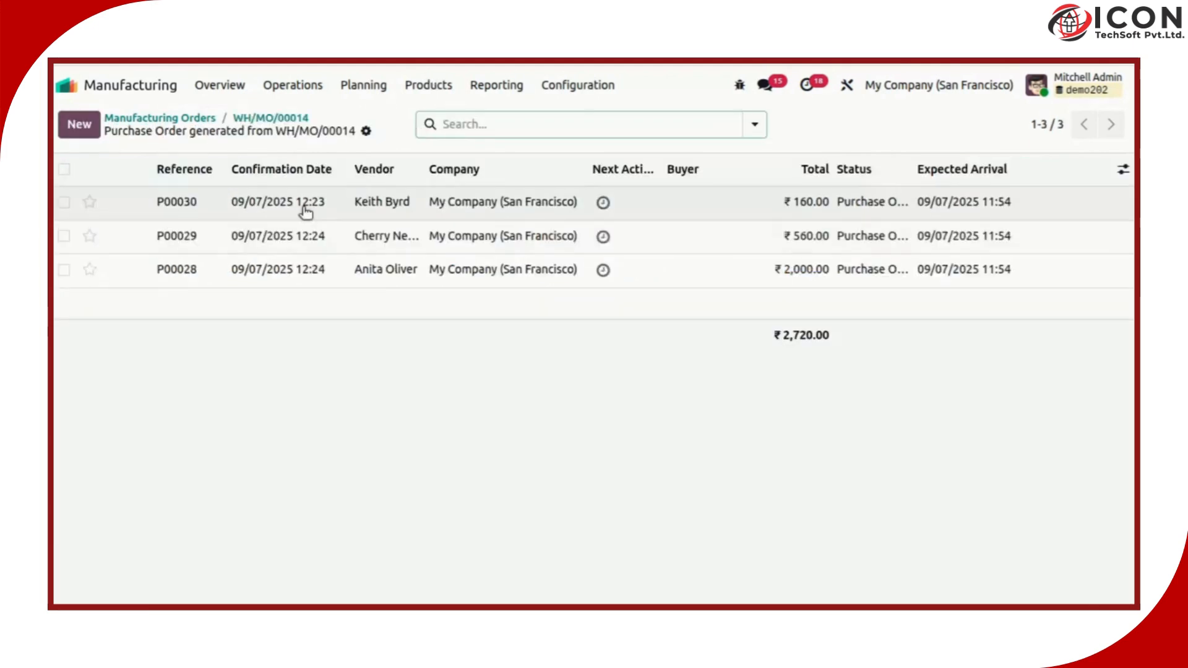
left_click(270, 117)
left_click(486, 126)
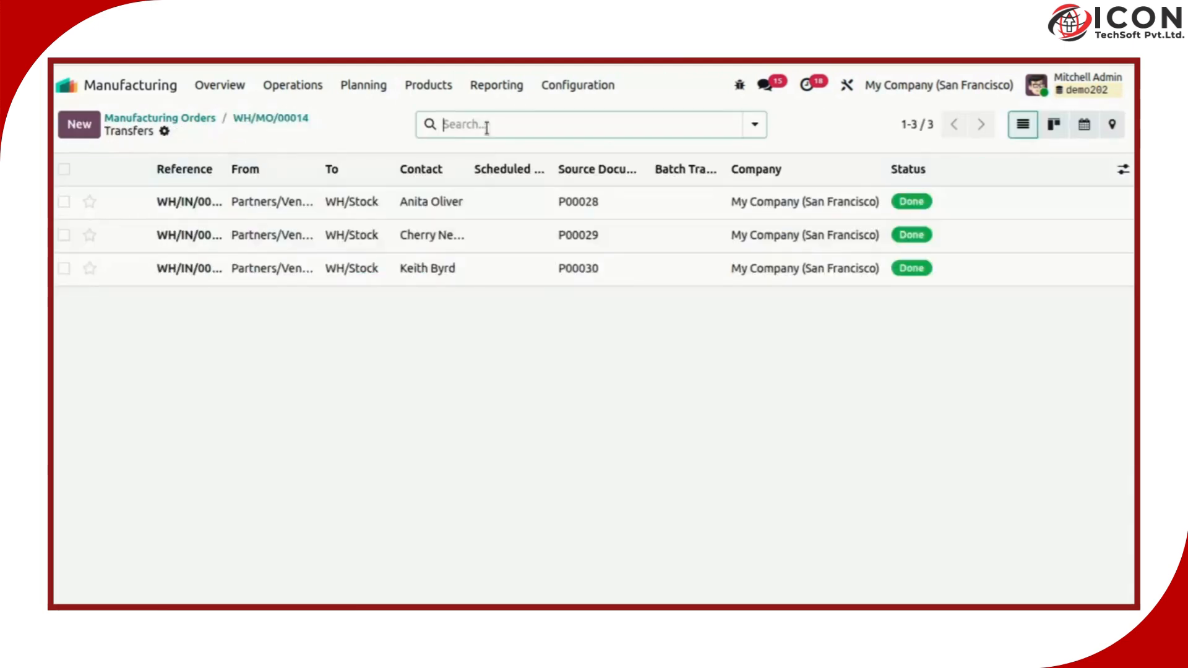
left_click(286, 119)
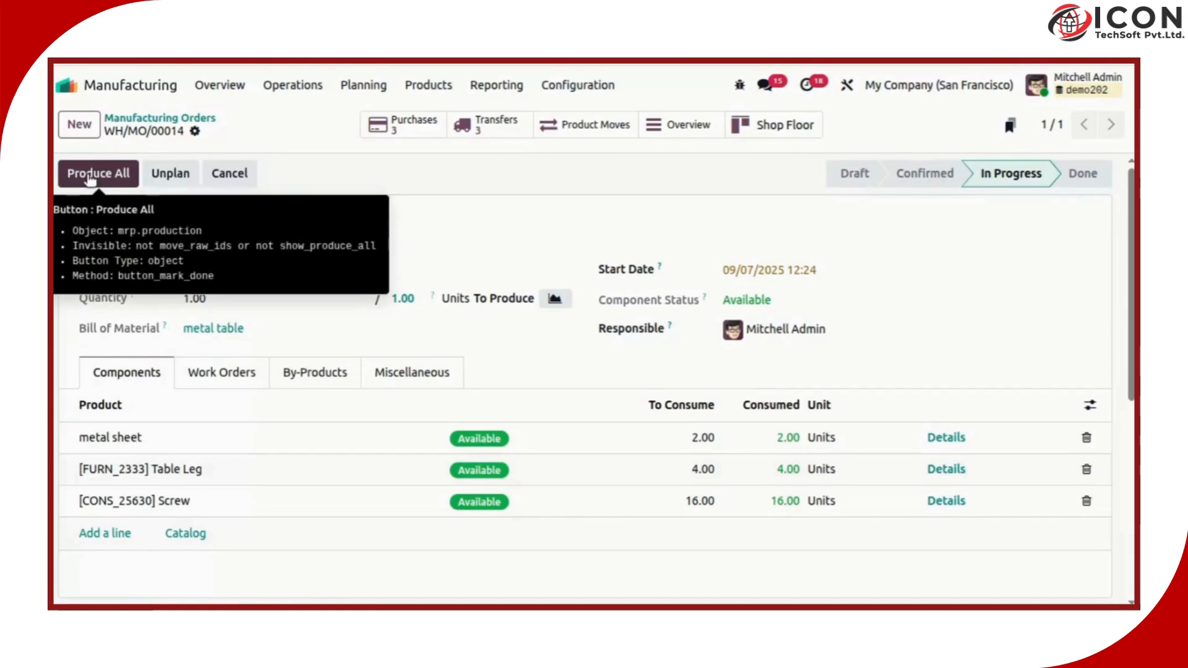
Close the production of metal table (black) on the Shop Floor and return to the manufacturing order
left_click(779, 127)
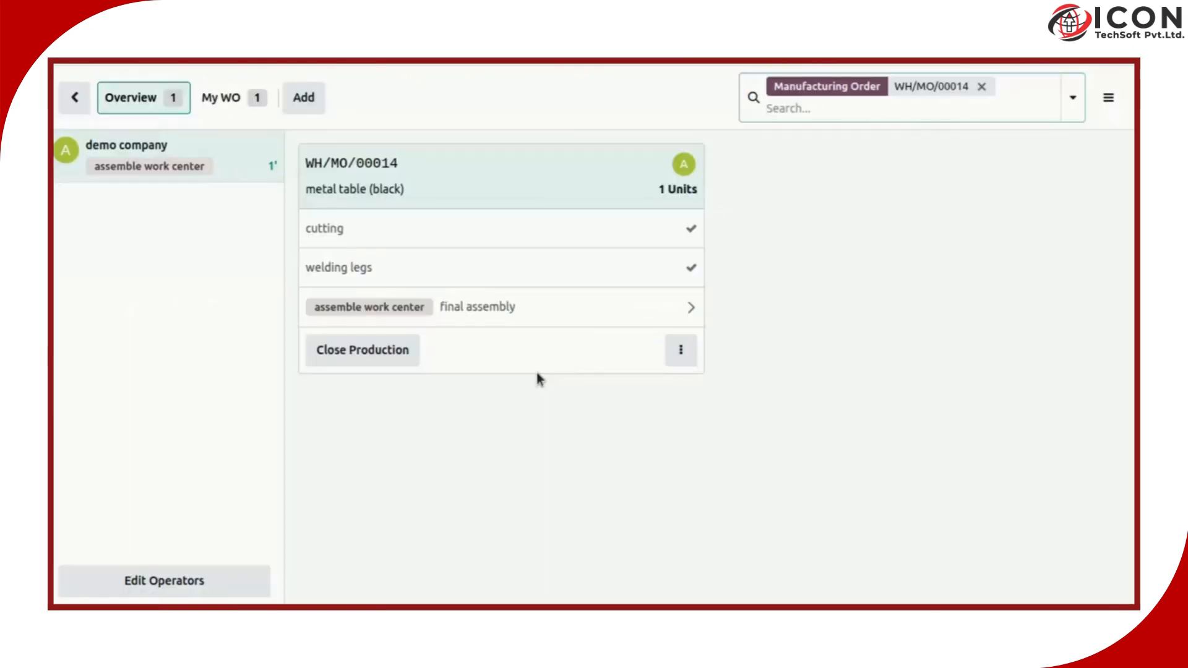
left_click(369, 358)
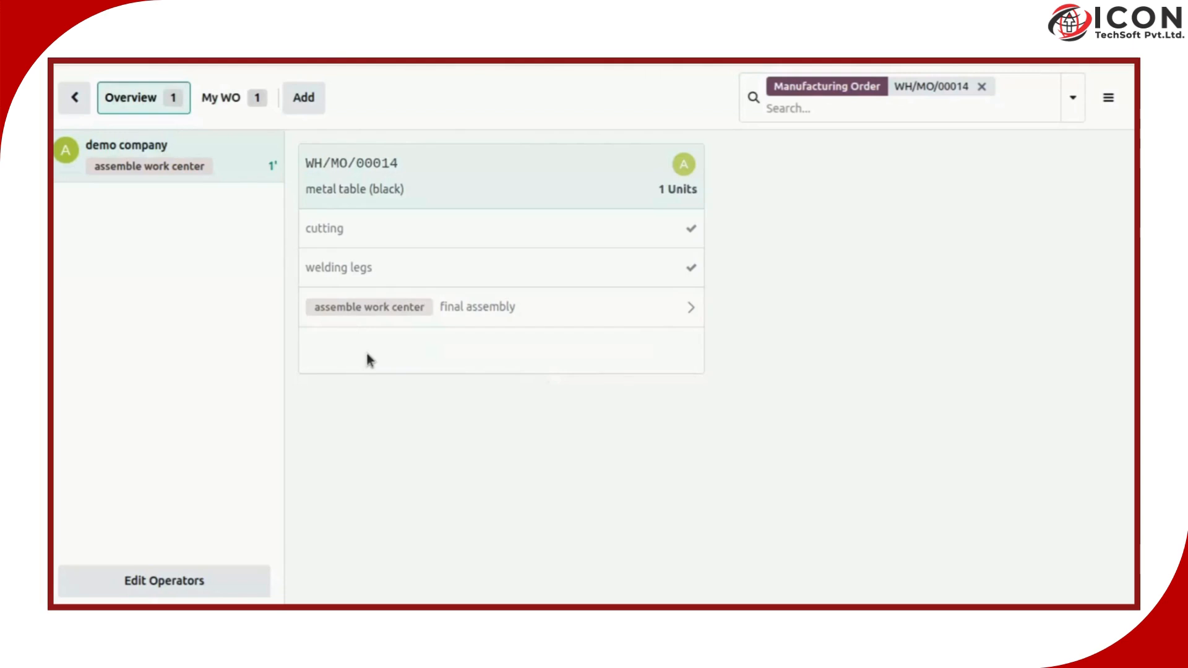
left_click(80, 97)
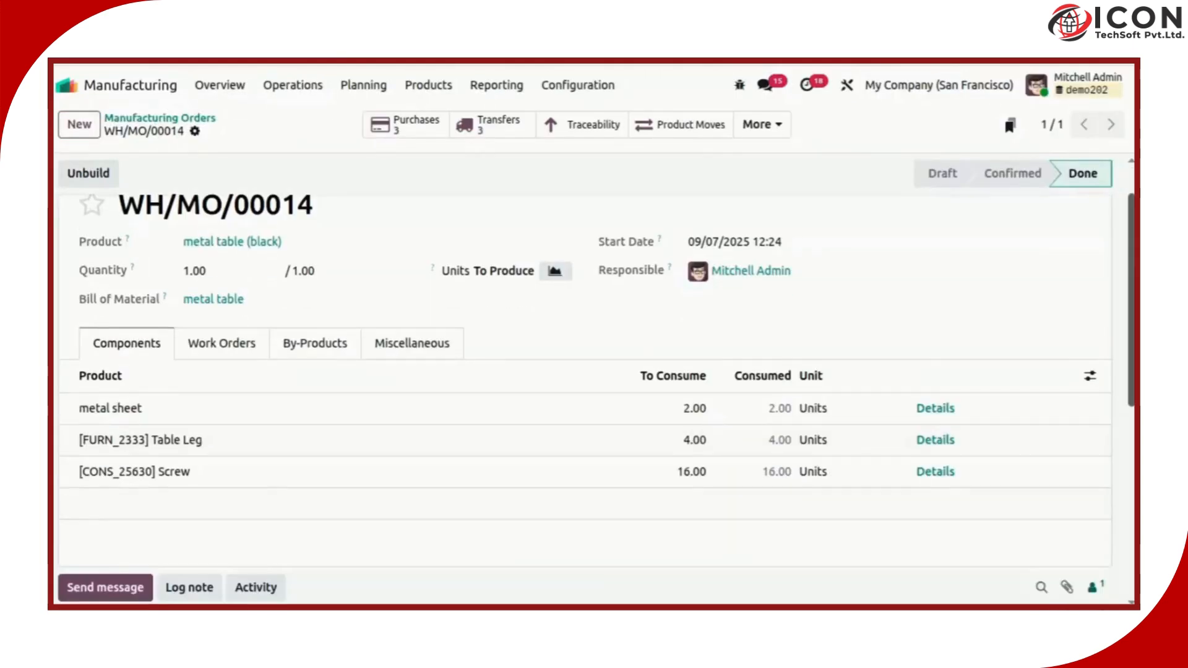
Review the completed manufacturing order's work orders, generated purchase orders and transfers, and return to its work order list
left_click(243, 381)
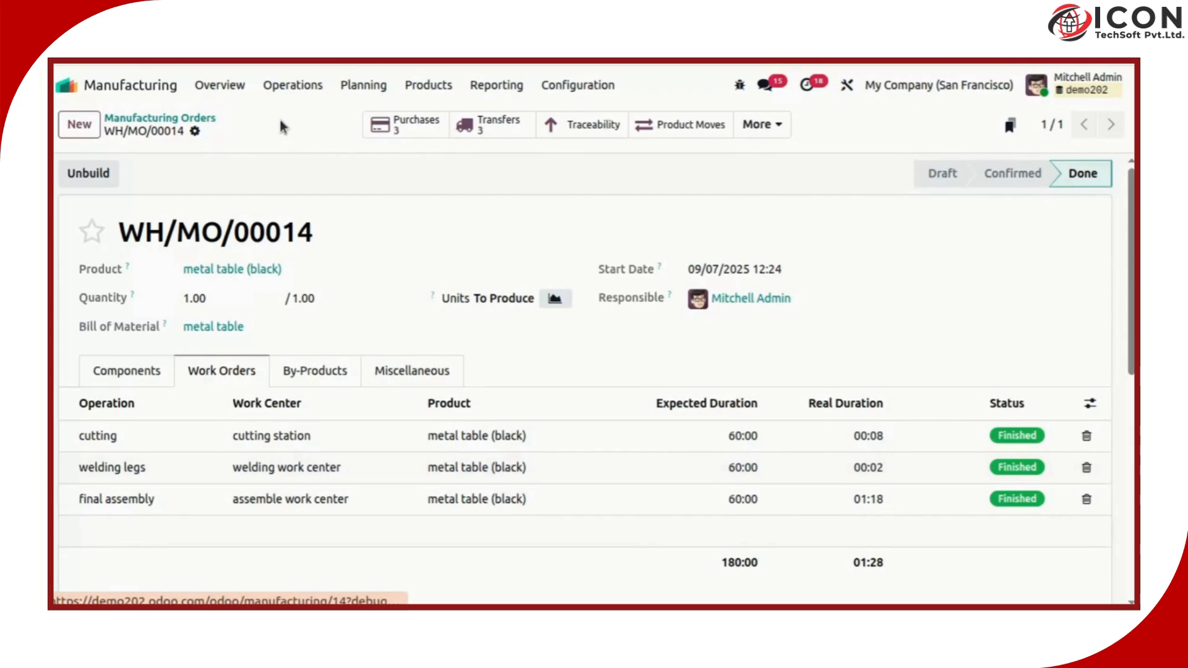
left_click(437, 135)
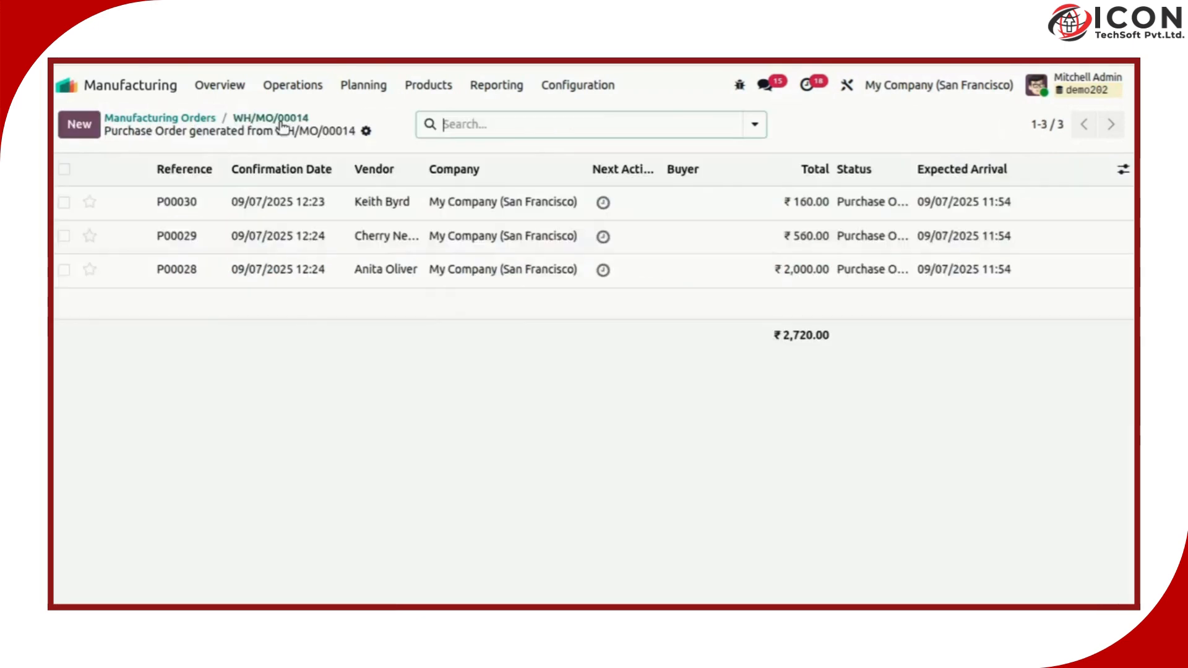
left_click(220, 117)
left_click(476, 119)
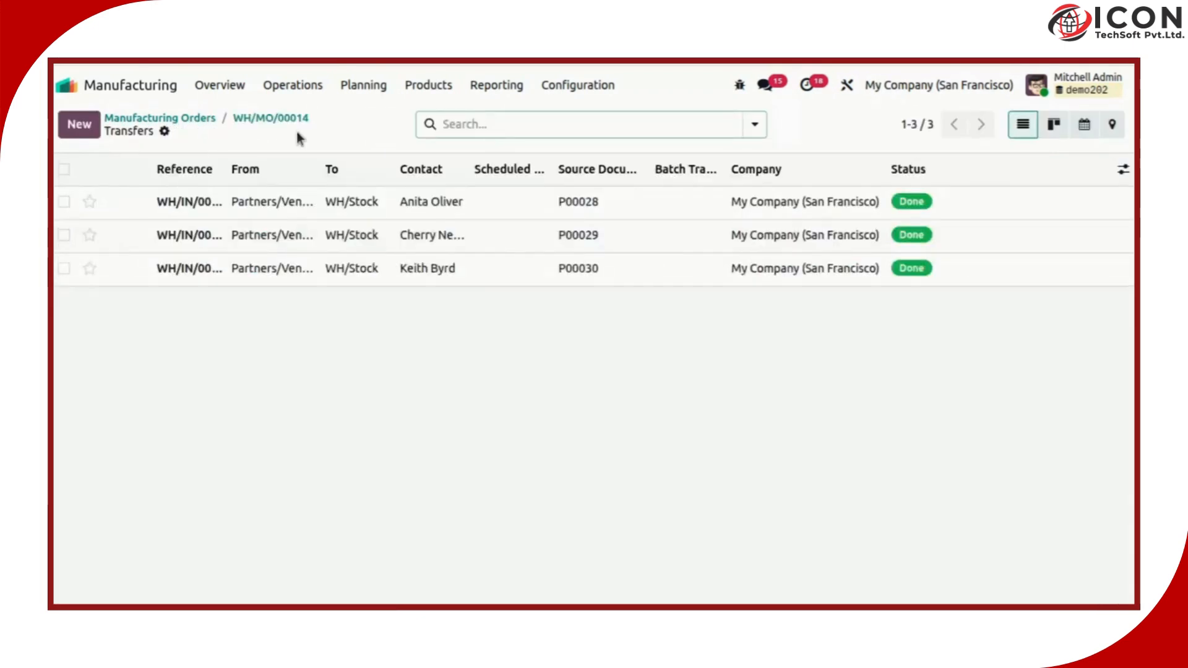
left_click(294, 122)
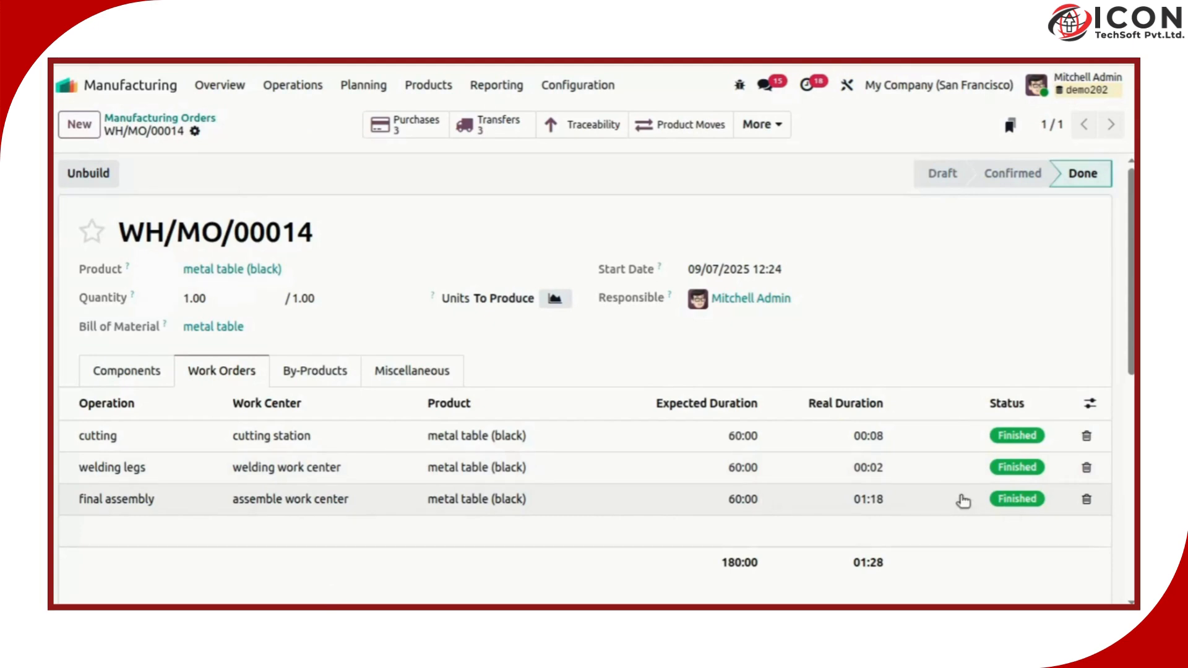
scroll(961, 500, "down", 3)
scroll(961, 500, "up", 3)
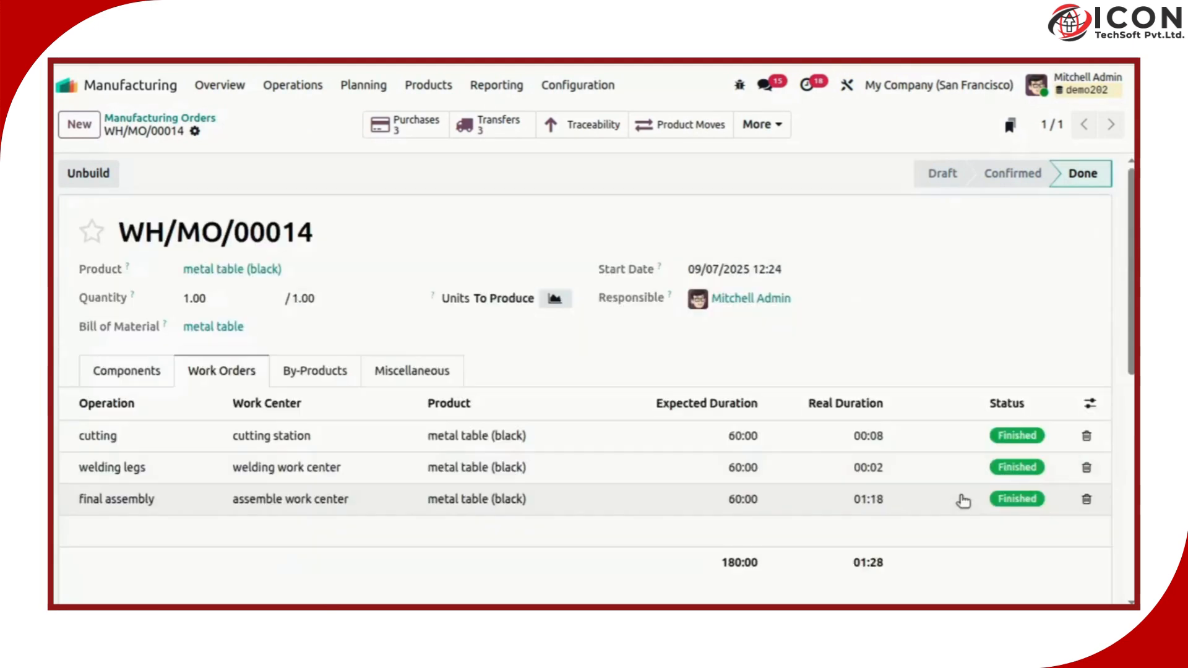